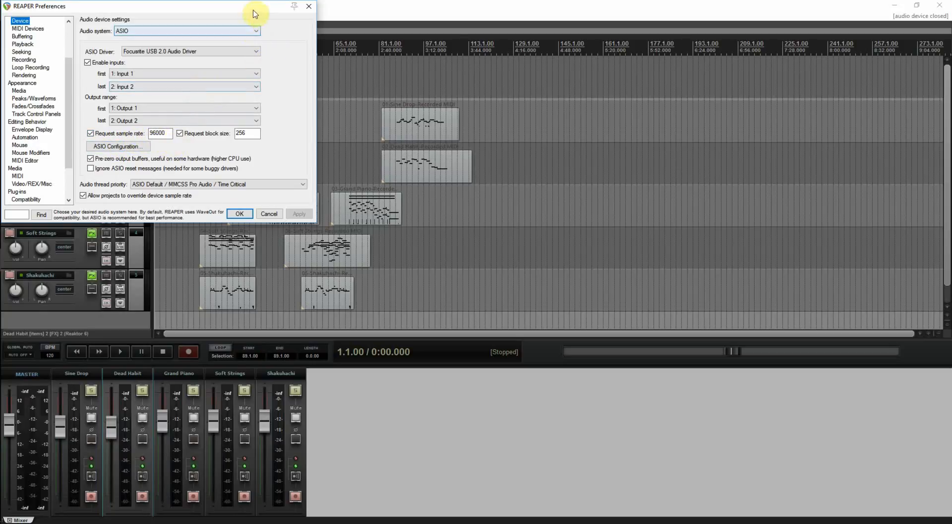
Move the audio device preferences aside and close them
drag(233, 6, 373, 82)
click(452, 82)
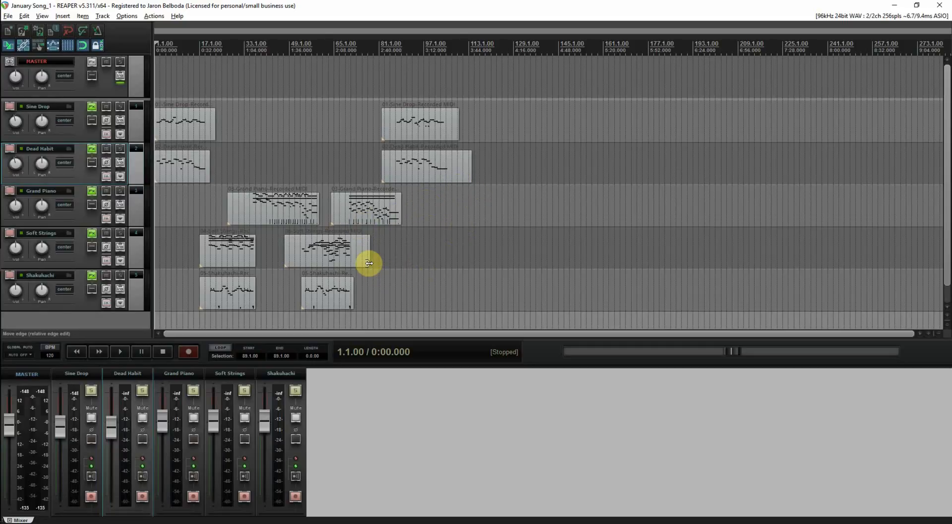
Examine the ReaEQ curve on the Sine Drop track while the song plays from the start, and close its effects chain
click(93, 107)
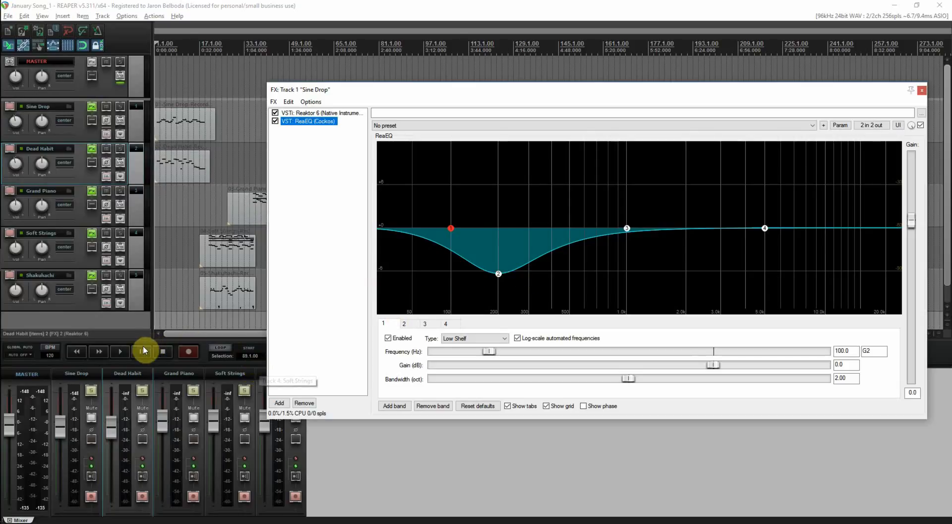
click(117, 352)
click(117, 351)
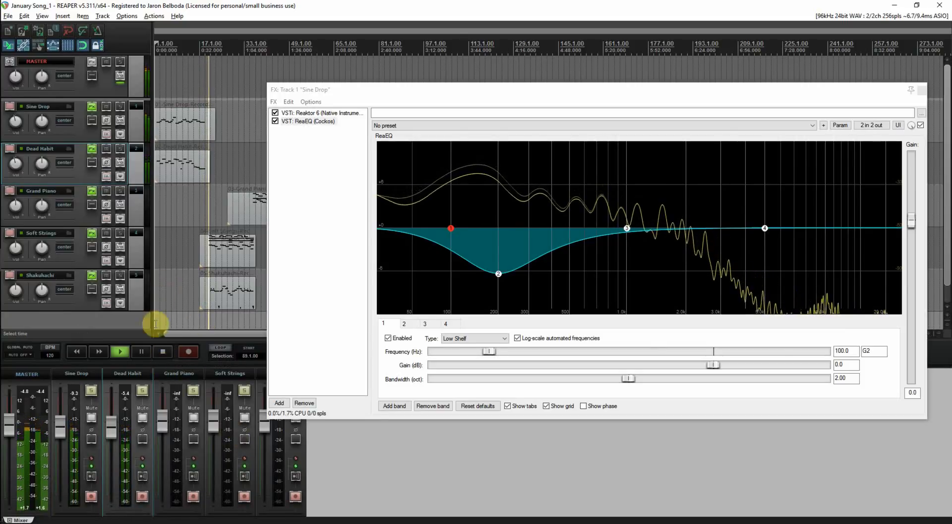
click(159, 351)
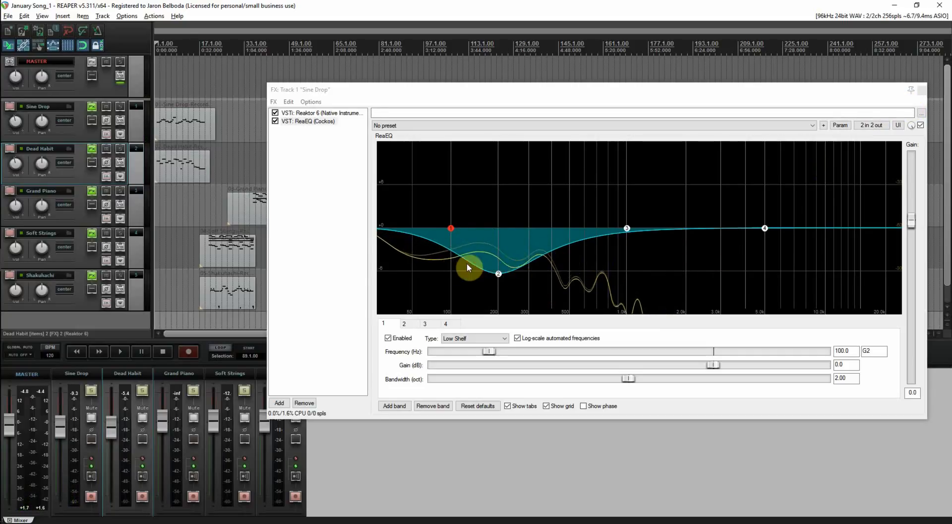
click(921, 90)
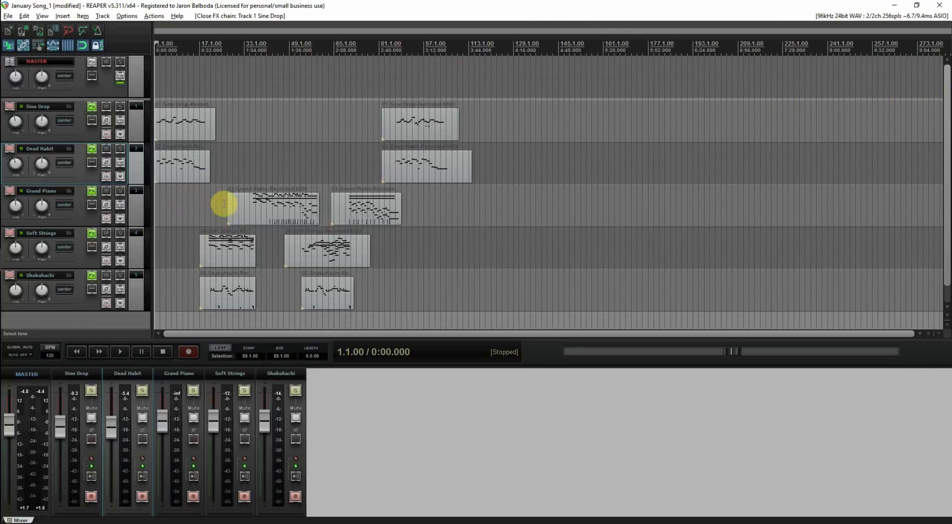
Play the song from bar 41, save the project during playback, and return the stopped cursor to the project start
click(267, 170)
key(space)
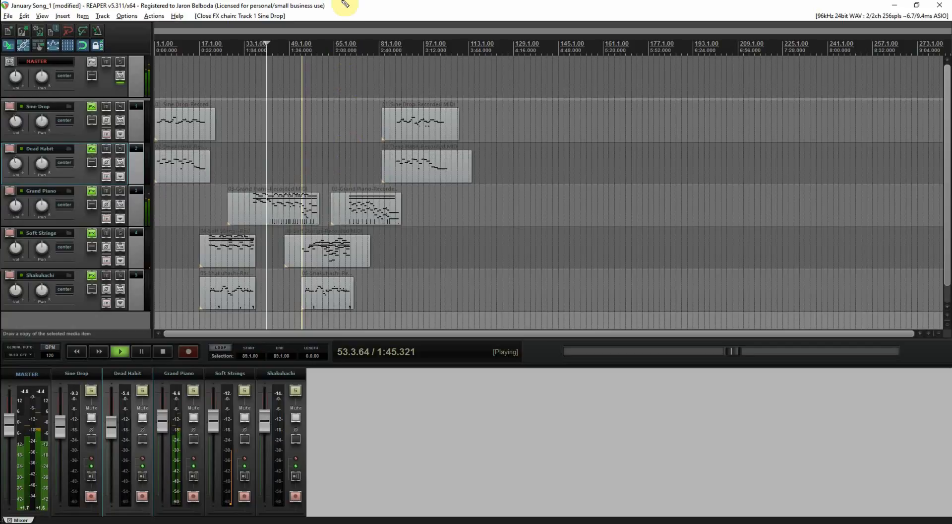
key(ctrl+s)
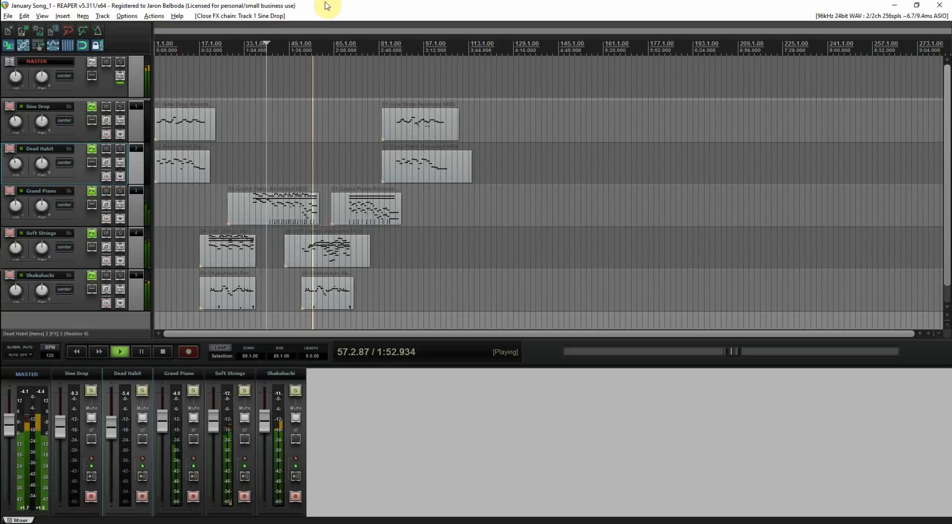
key(space)
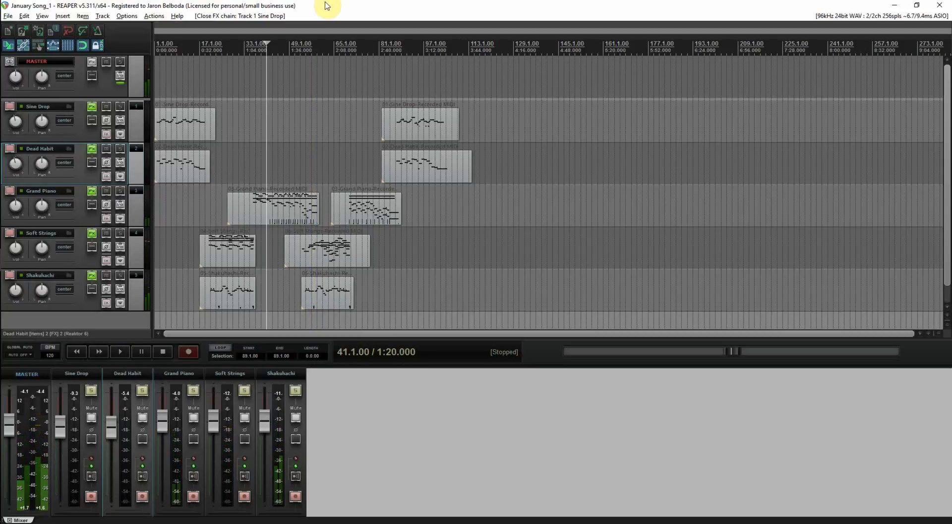
key(Home)
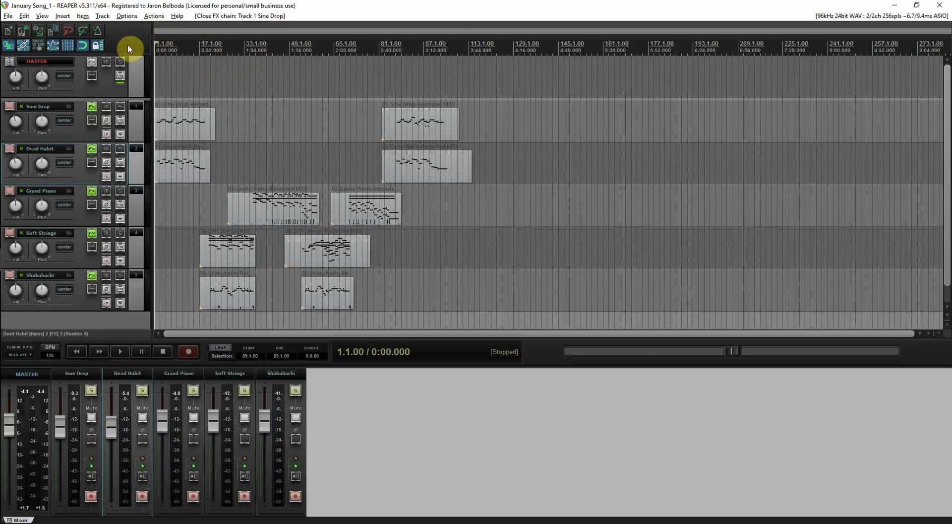
Inspect the master track's effects chain without adding a plugin, close it and save the project
click(95, 64)
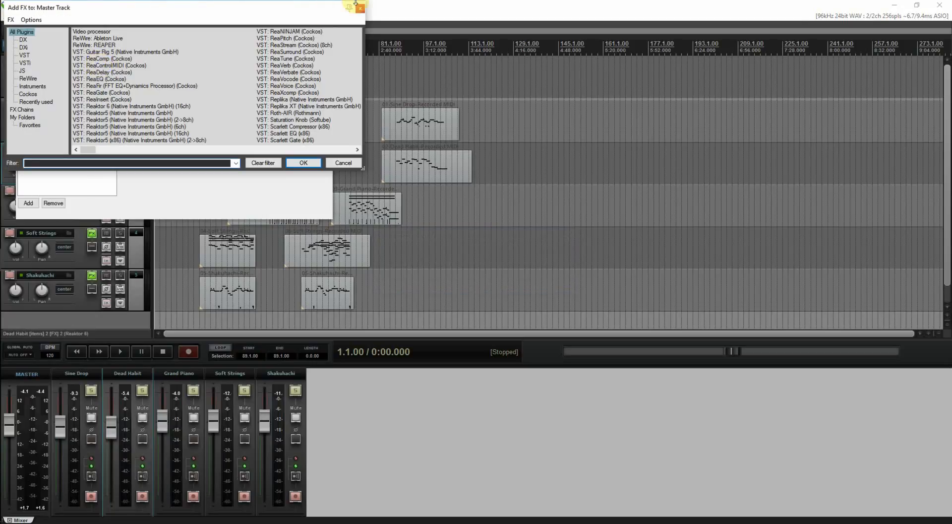
click(360, 11)
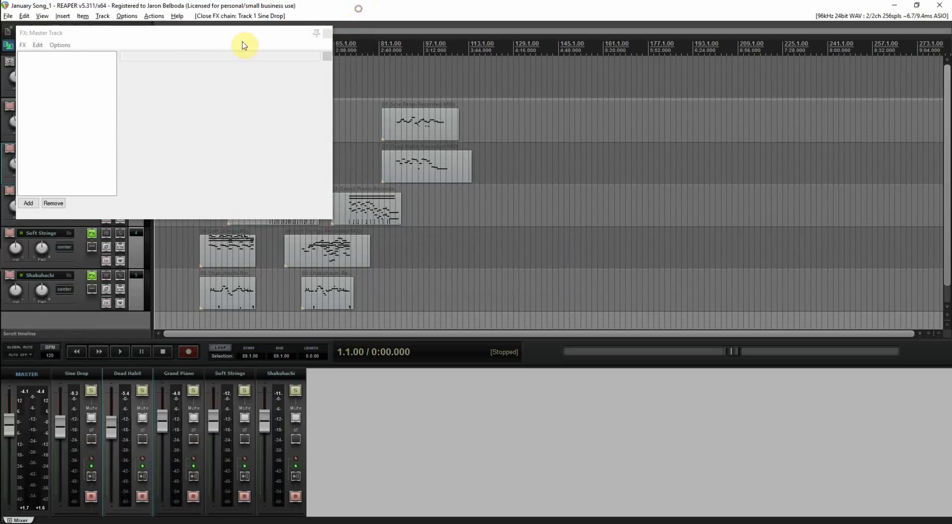
click(36, 30)
click(327, 33)
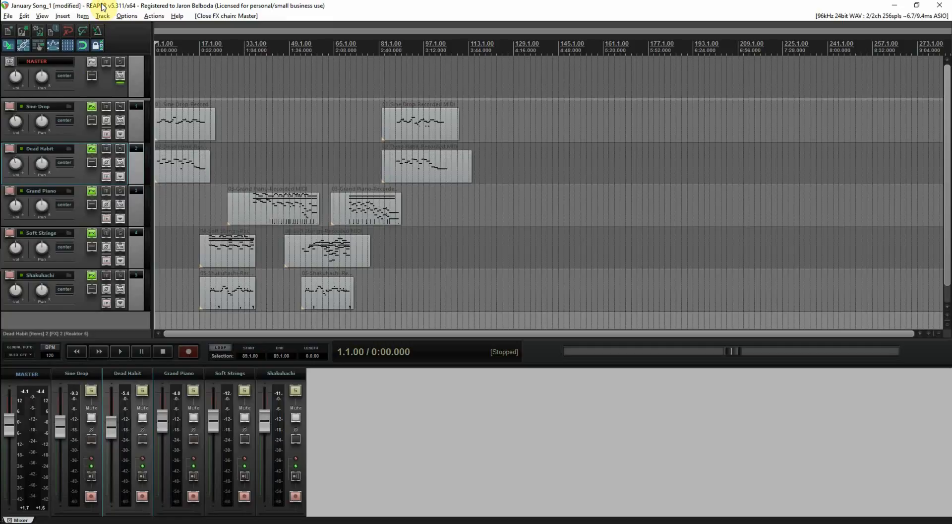
key(ctrl+s)
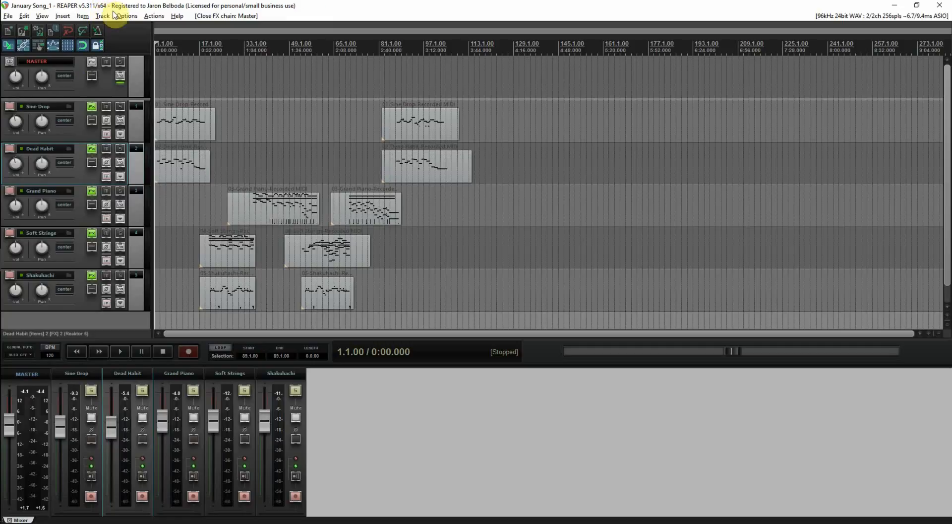
Look up the January Song project files in the Reaper Projects folder and leave without opening one
click(10, 17)
click(21, 37)
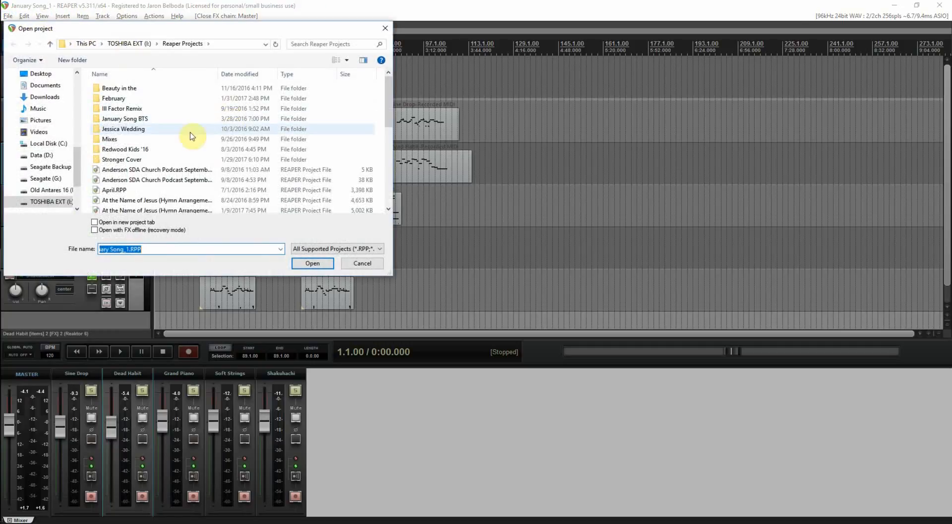
click(138, 172)
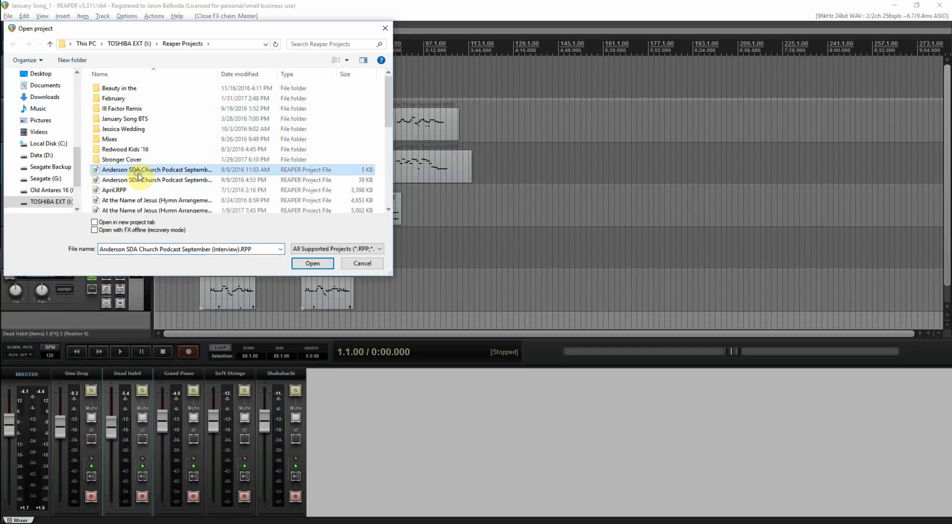
key(j)
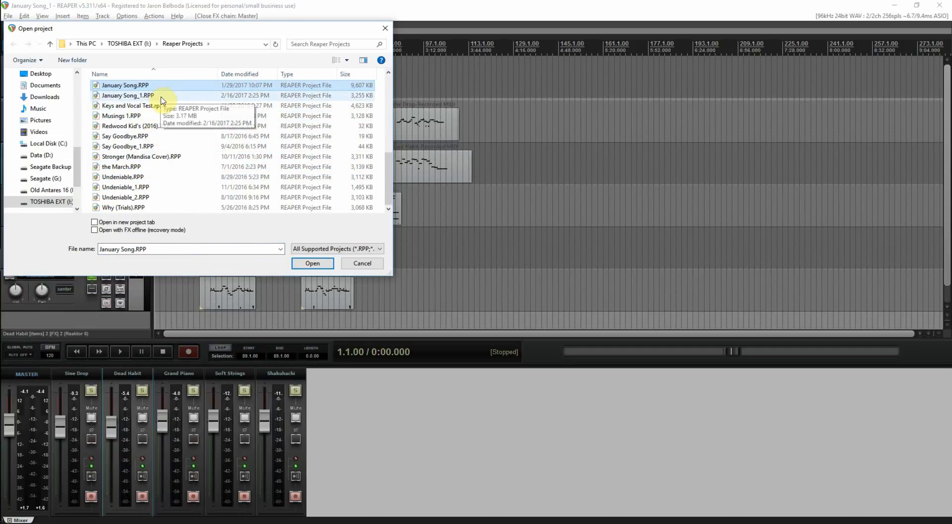
click(386, 28)
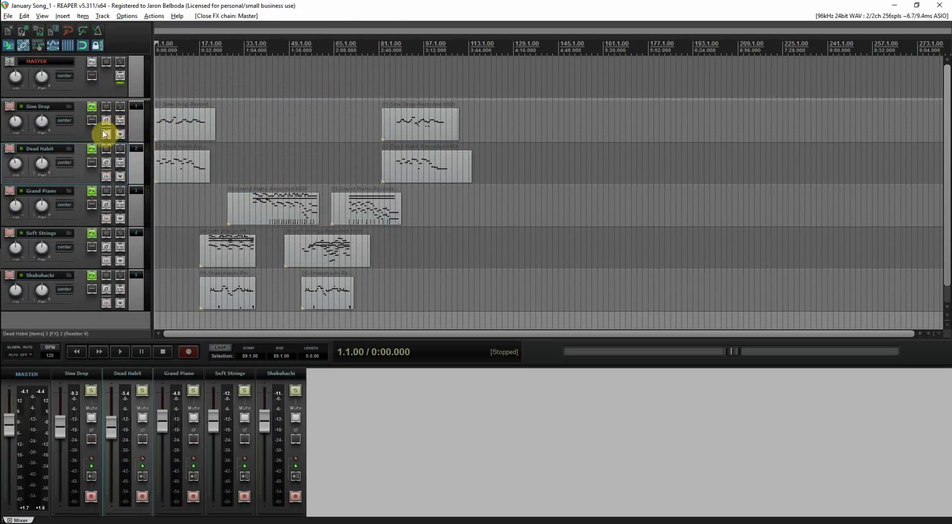
Open the Dead Habit track's ReaEQ, start playback and solo that track to watch its spectrum
click(92, 148)
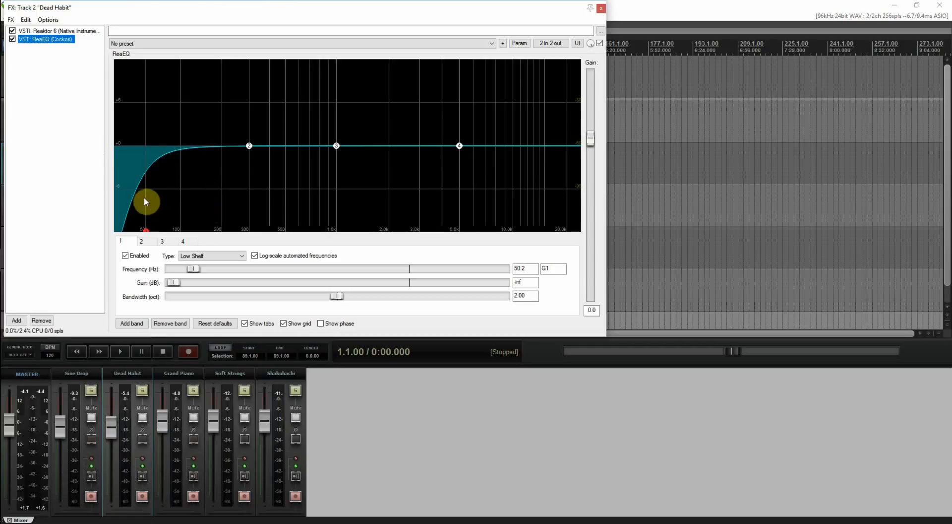
drag(151, 13, 291, 50)
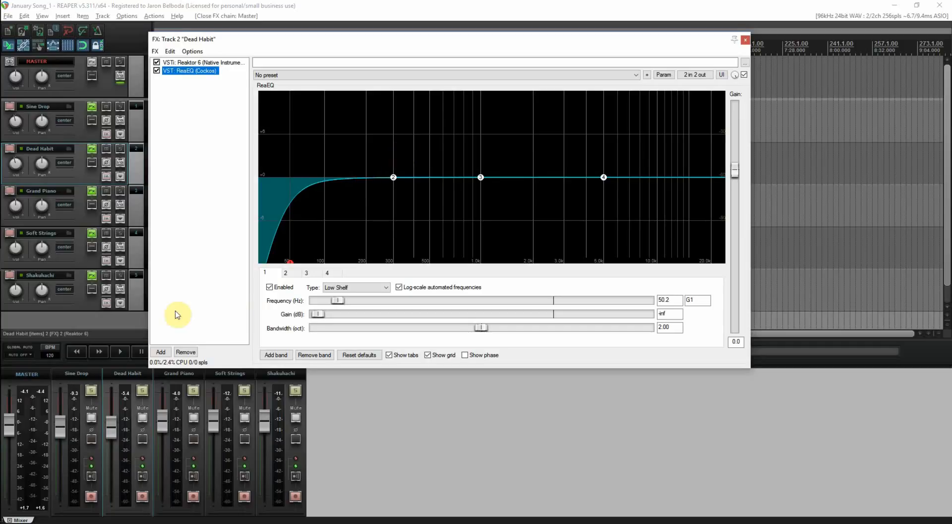
click(124, 353)
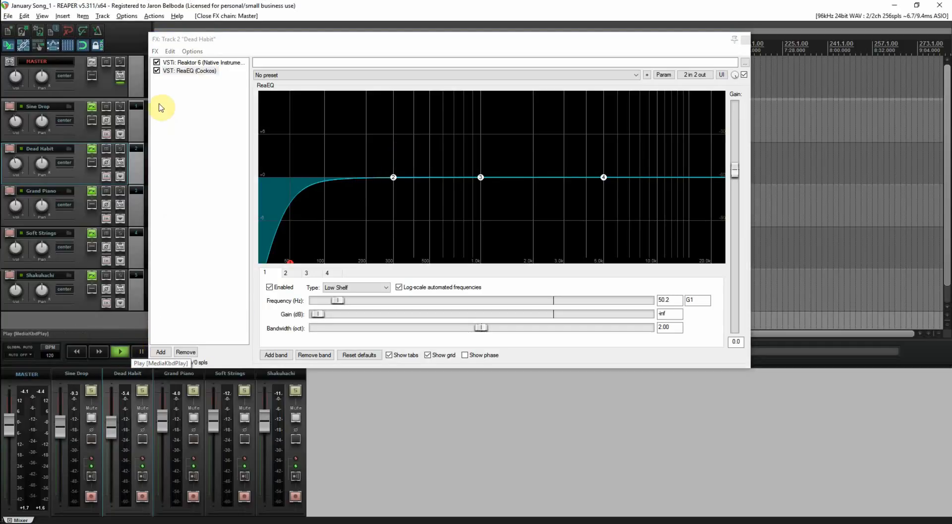
click(122, 108)
click(122, 108)
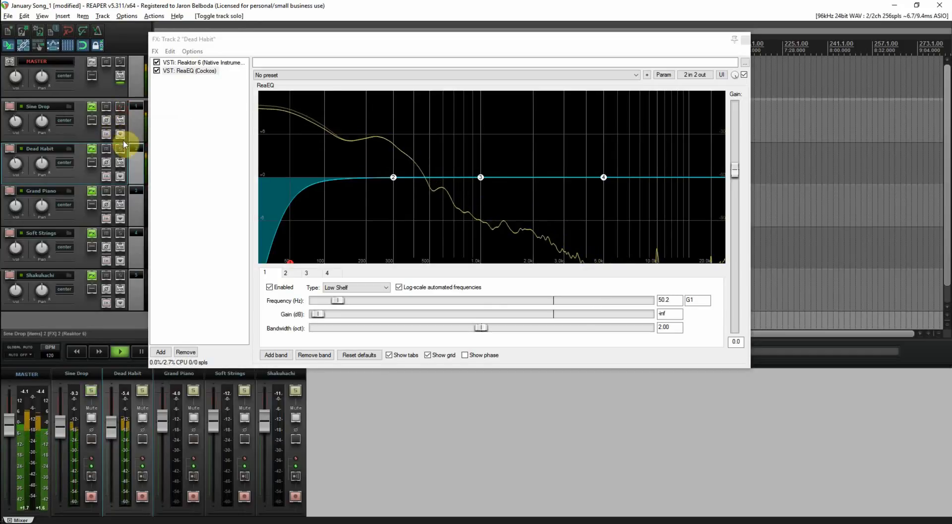
click(121, 149)
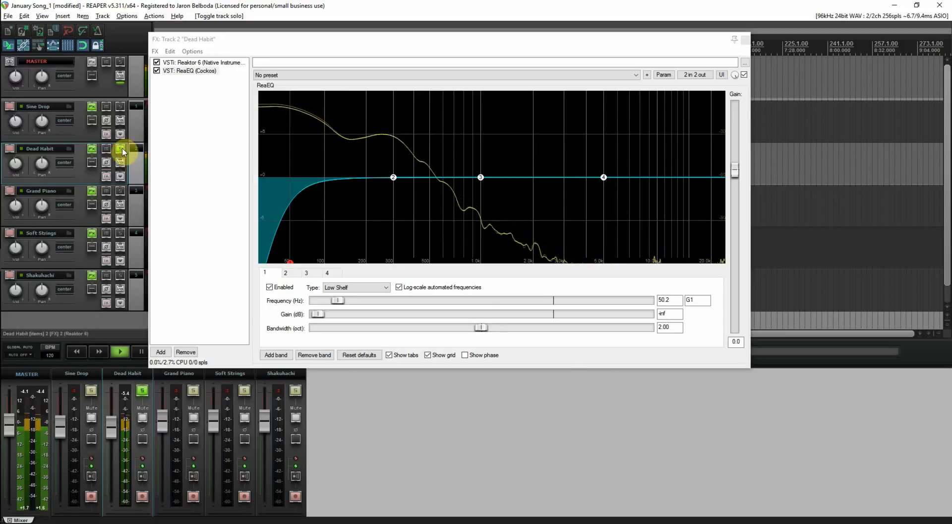
Bypass and re-enable the Dead Habit low shelf band during playback to compare the sound, and stop playback
click(270, 287)
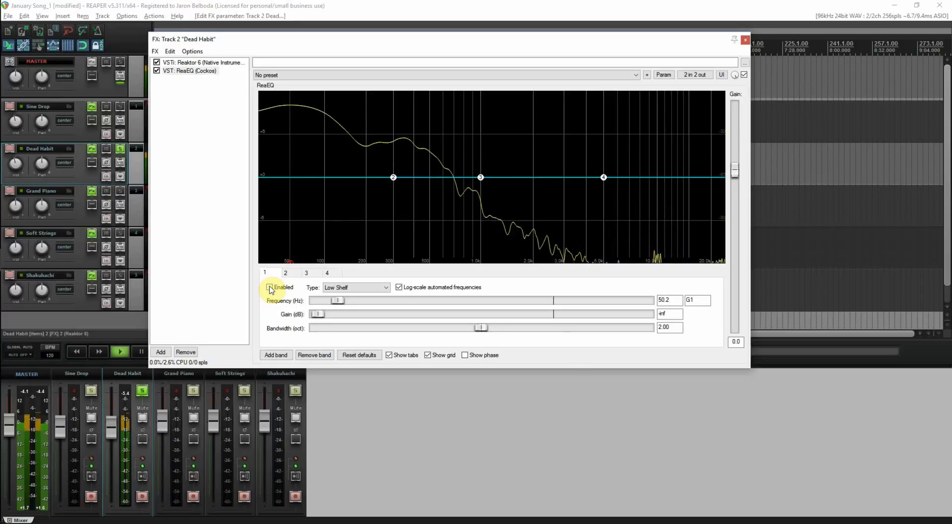
click(270, 287)
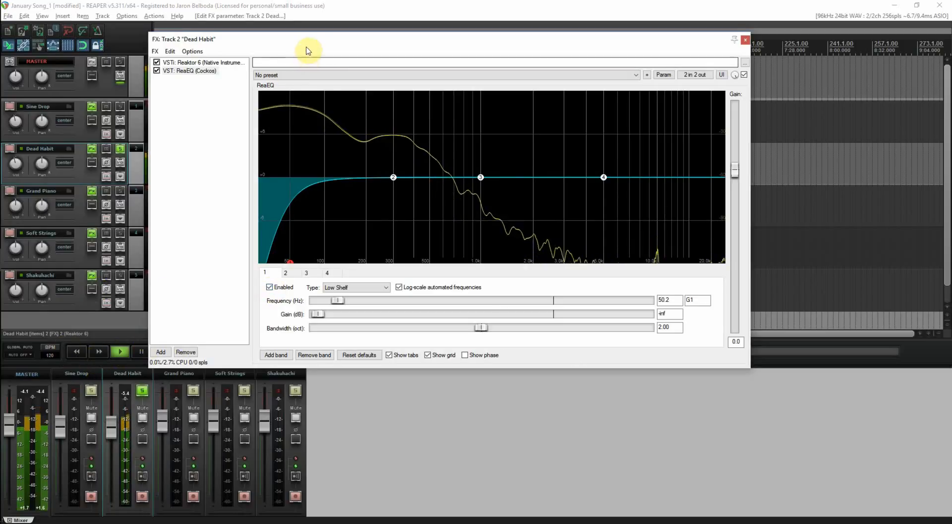
drag(308, 40, 378, 41)
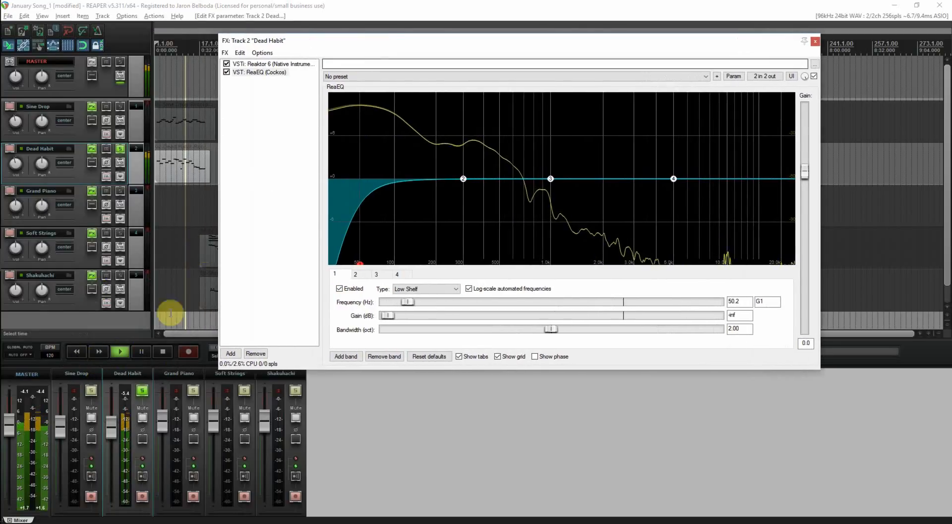
click(161, 351)
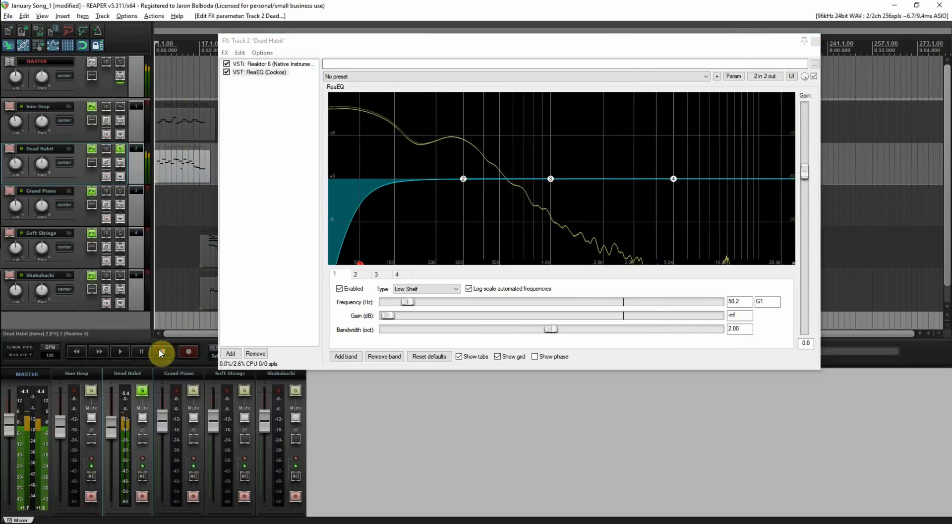
Unsolo the Dead Habit track, save the project and close the track's effects chain
click(121, 148)
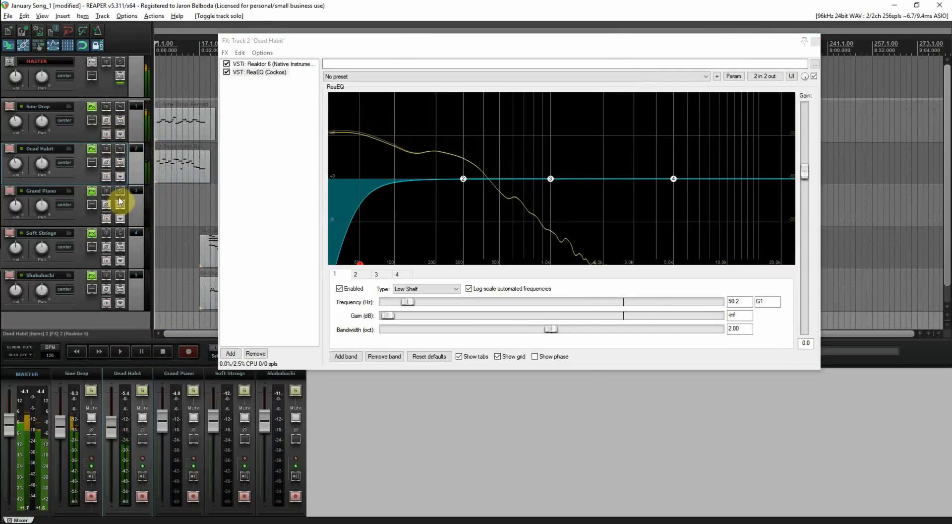
key(ctrl+s)
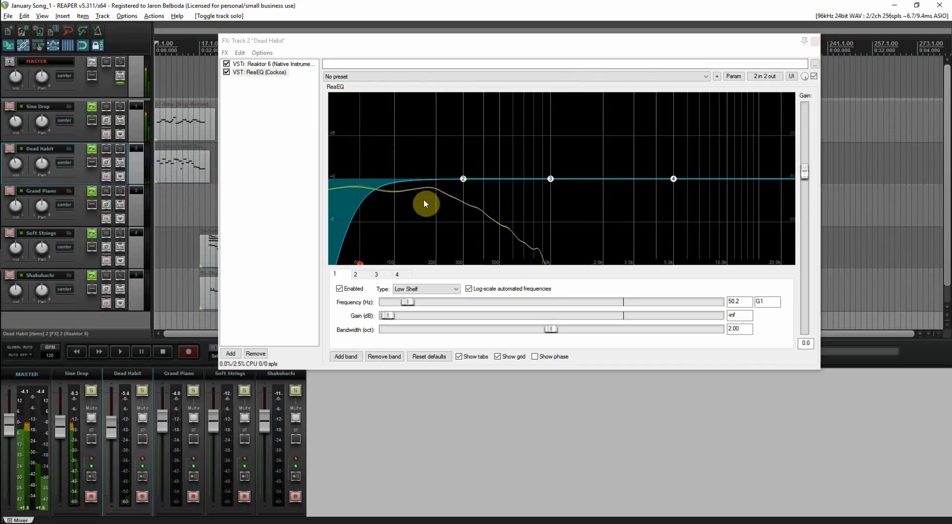
click(819, 44)
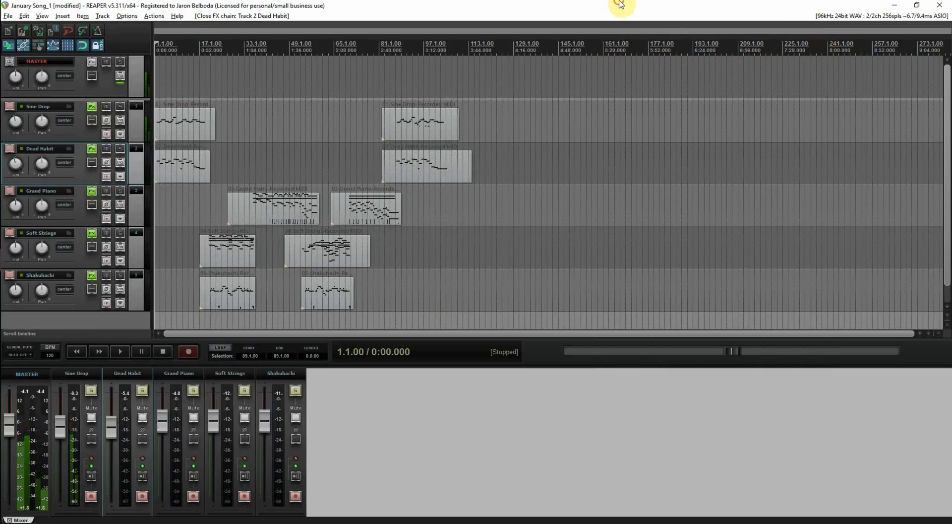
View the master effects chain again without adding a plugin, close it and save January Song_1
click(92, 66)
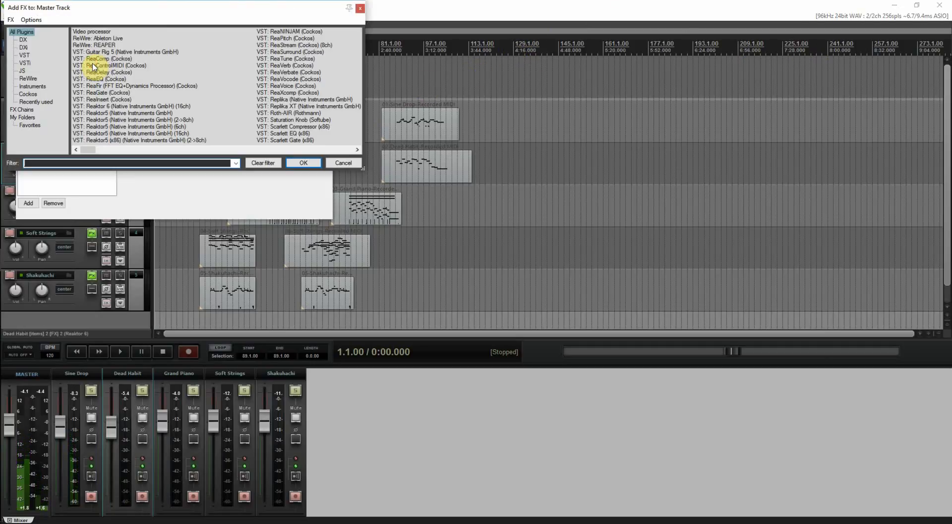
click(360, 10)
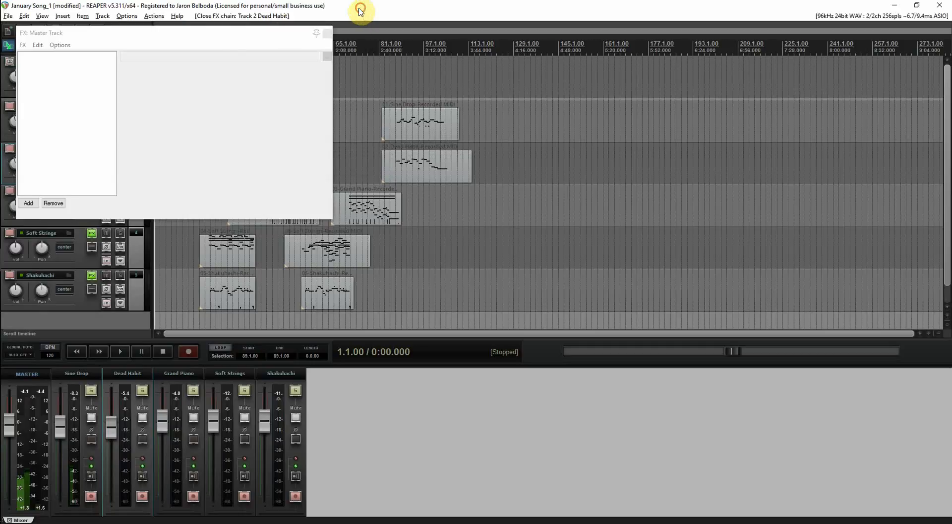
click(228, 39)
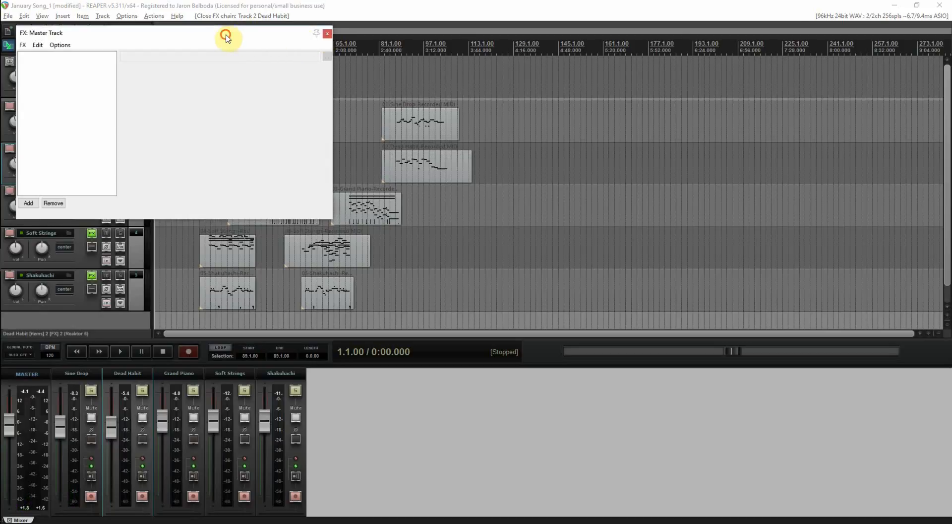
click(327, 34)
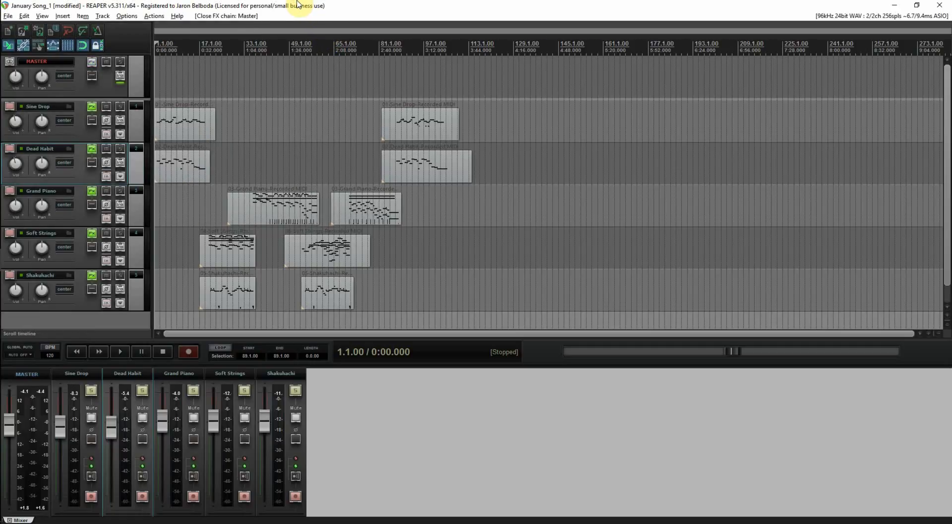
key(ctrl+s)
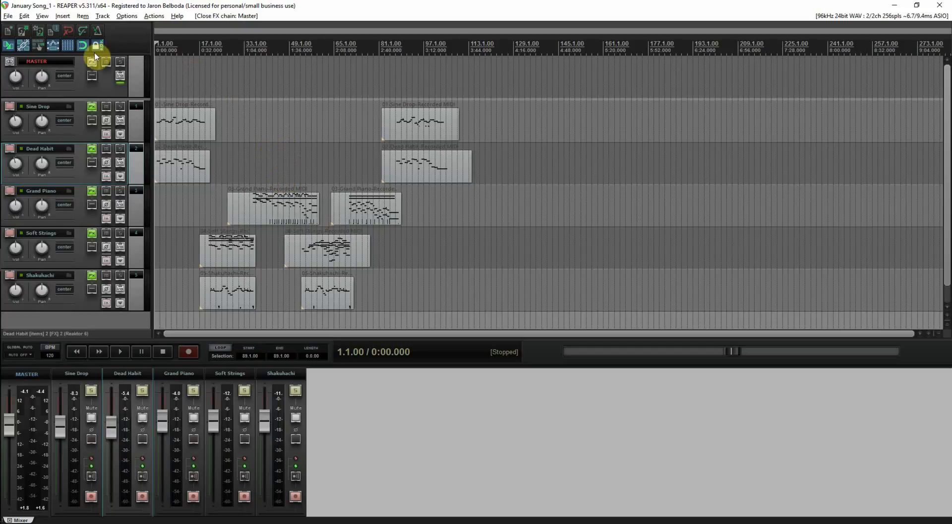
Review the Render to File settings and browse the Mixes output folder, and close without rendering
click(8, 17)
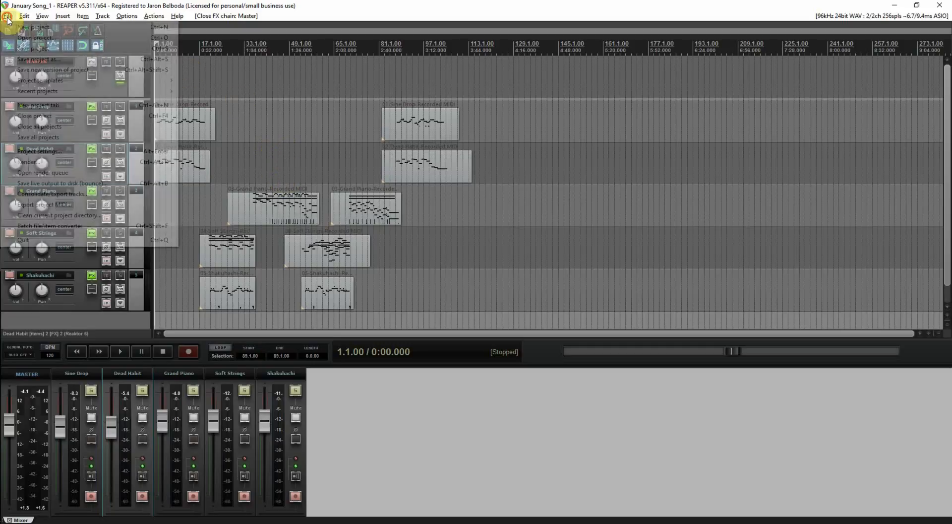
click(66, 163)
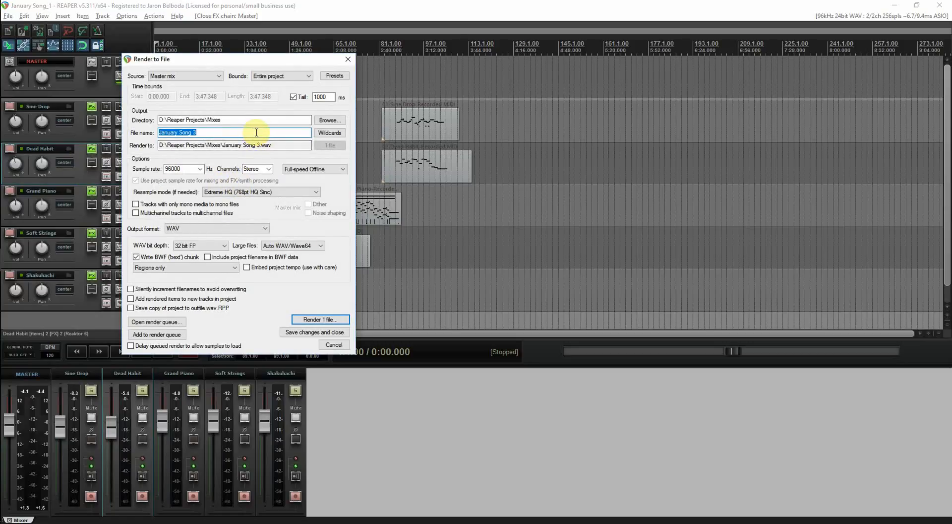
click(336, 120)
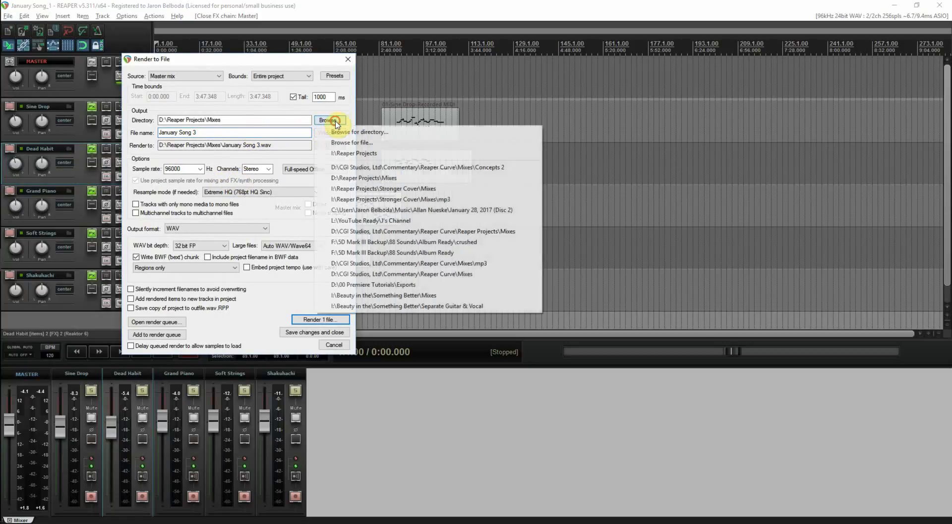
click(342, 144)
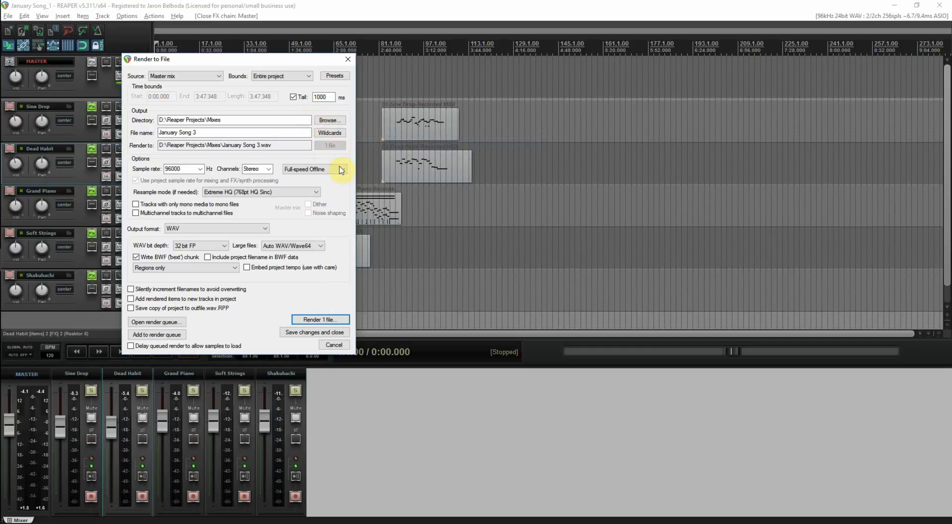
click(330, 122)
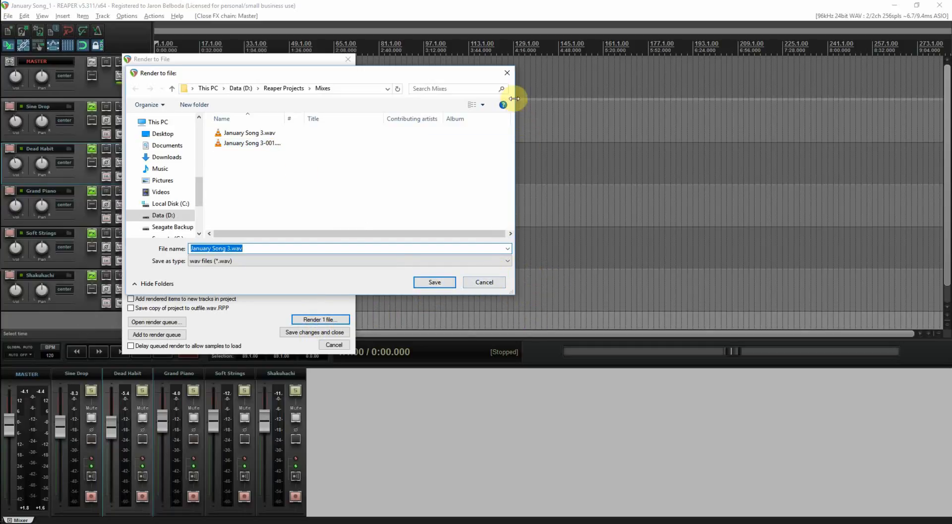
click(510, 75)
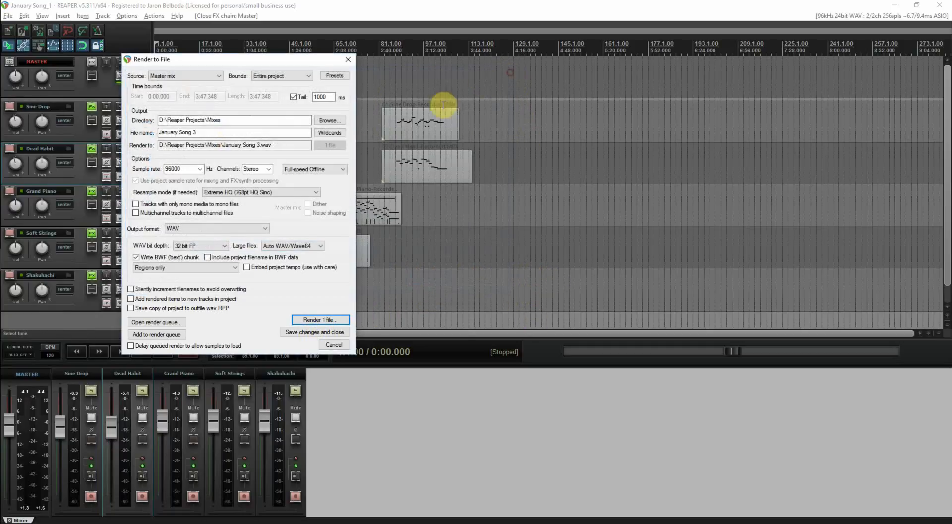
click(348, 60)
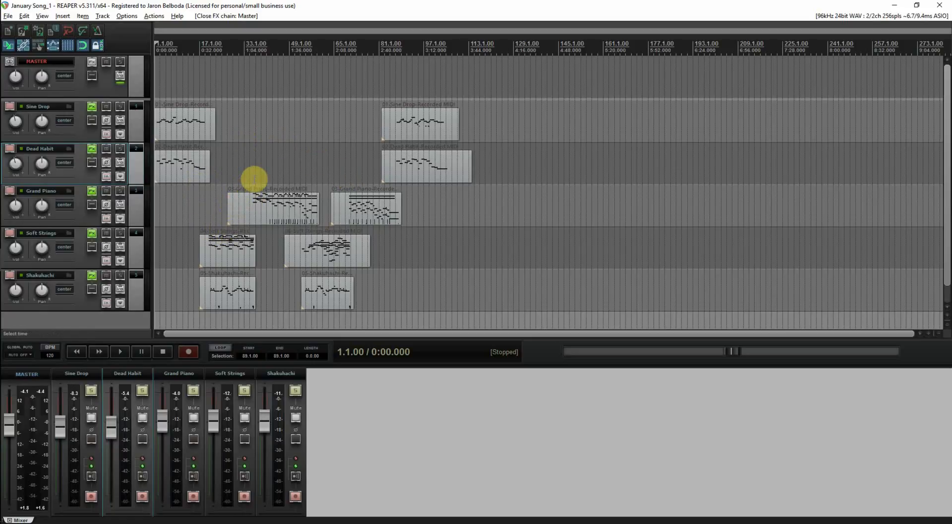
Solo the Grand Piano track and place the edit cursor at measure 29, near the start of its first item
click(255, 179)
click(249, 174)
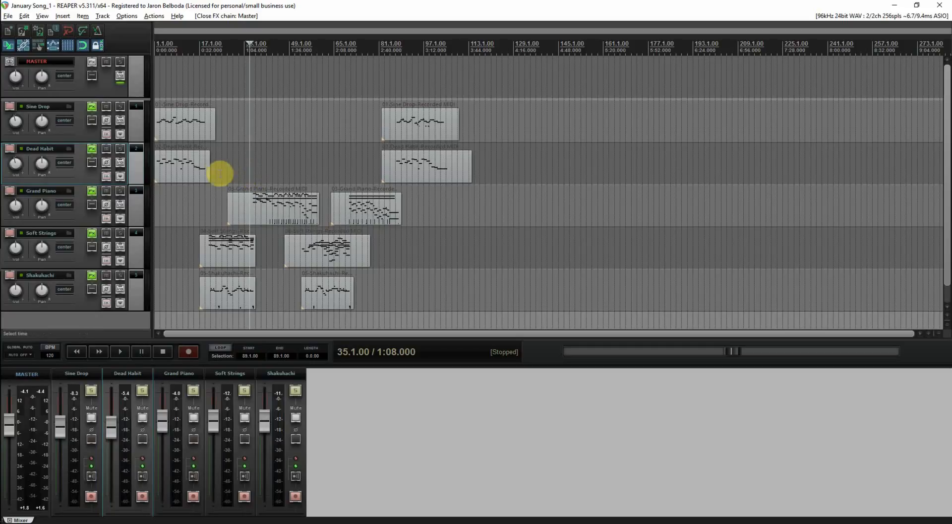
click(183, 83)
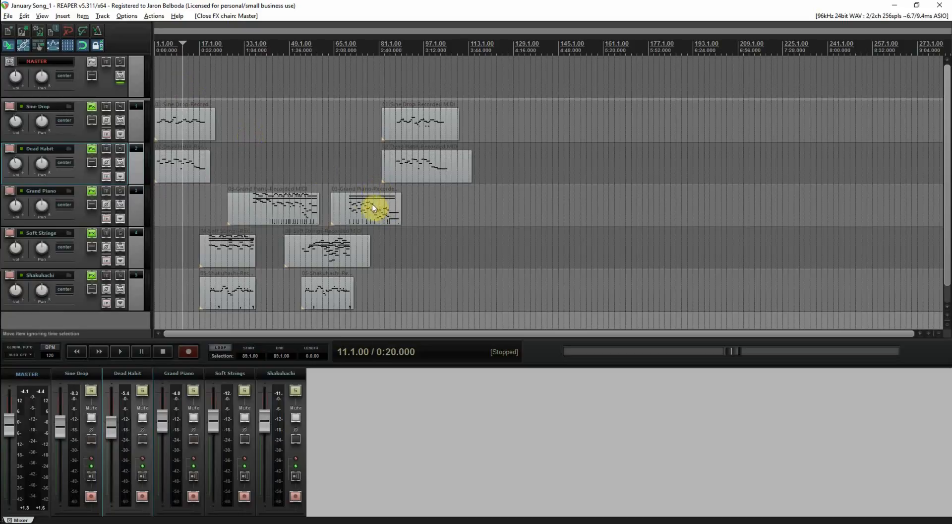
click(354, 177)
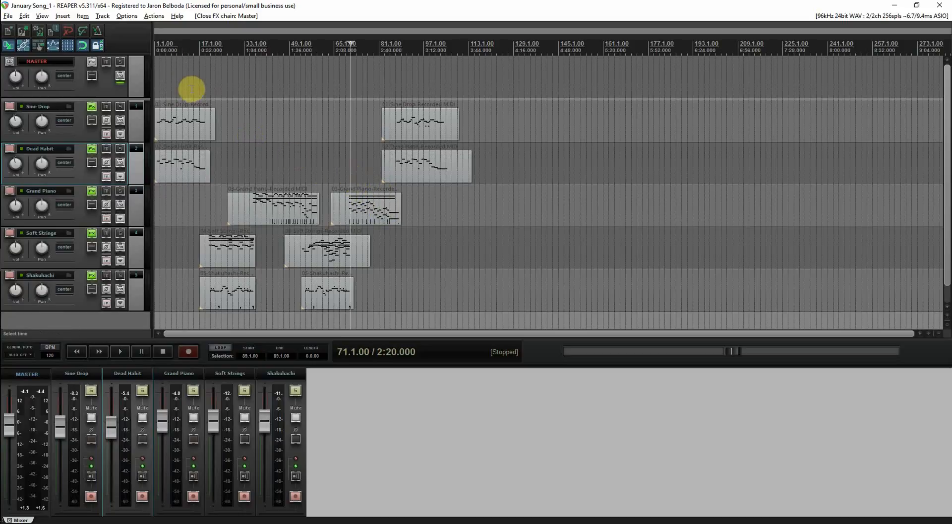
click(121, 191)
click(233, 170)
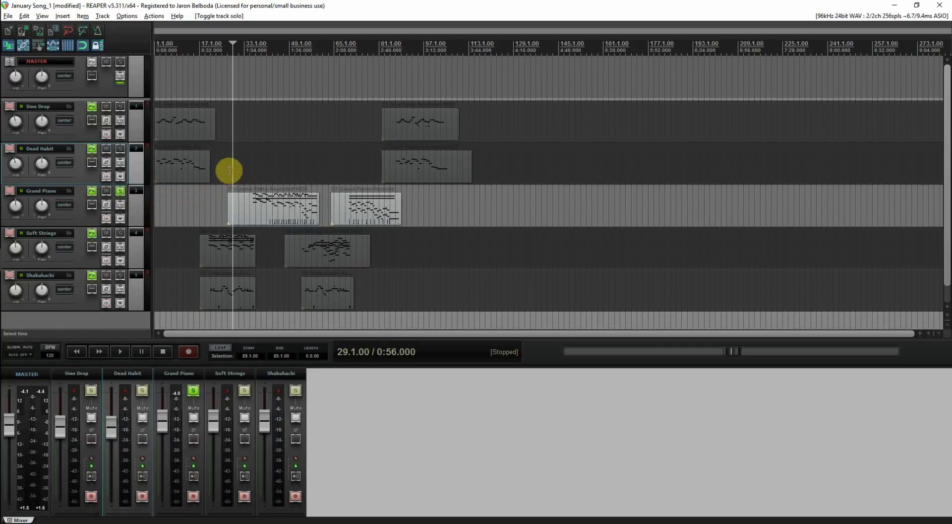
Render the soloed piano as a 32-bit, 96000 Hz stereo WAV named January Song (Piano) in D:\Reaper Projects\Mixes
click(10, 18)
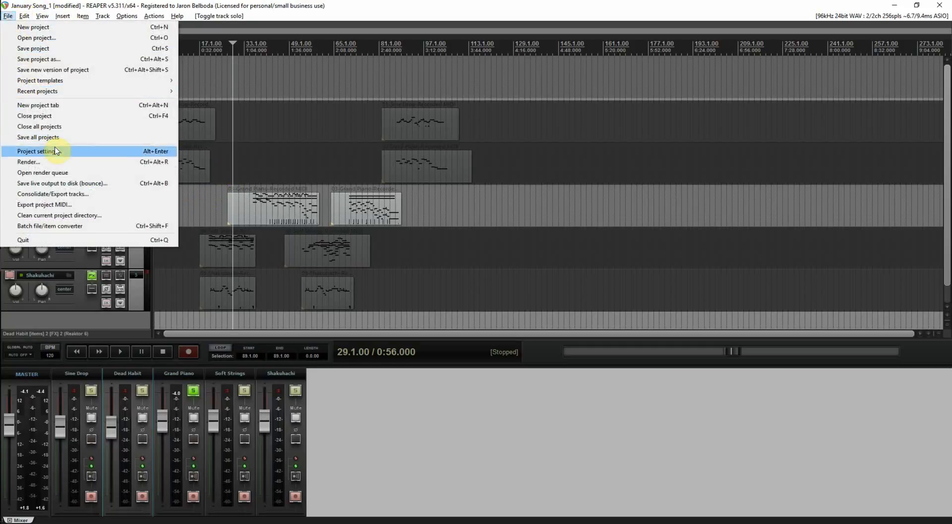
click(64, 162)
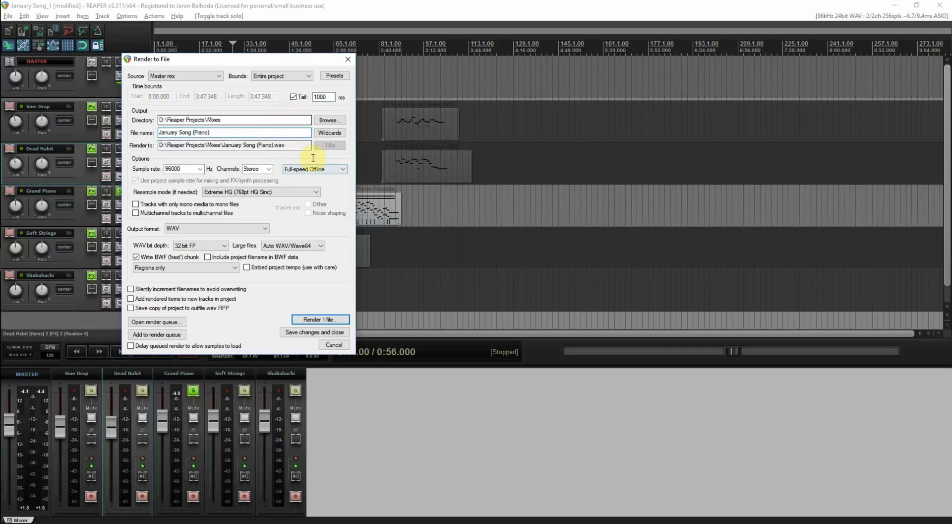
click(324, 320)
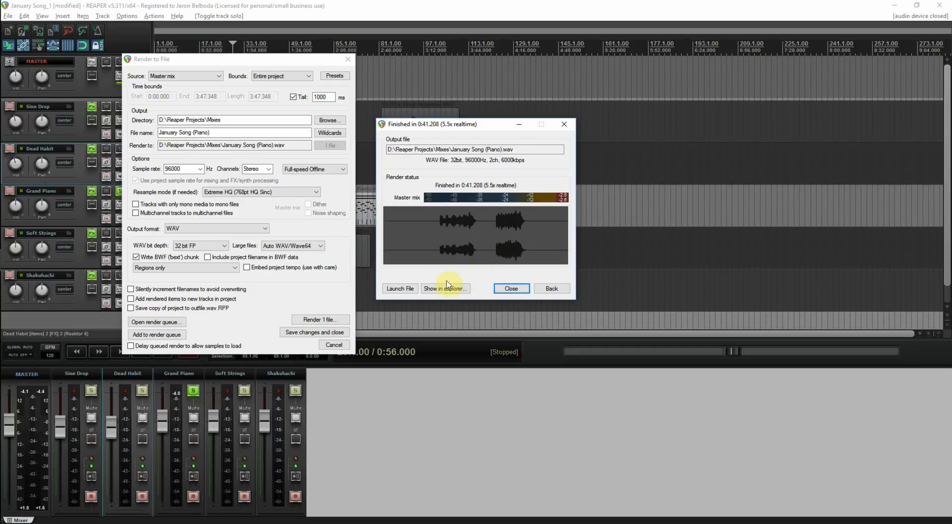
Show the rendered piano file in its folder, move the folder window aside and close the finished render dialogs
click(432, 291)
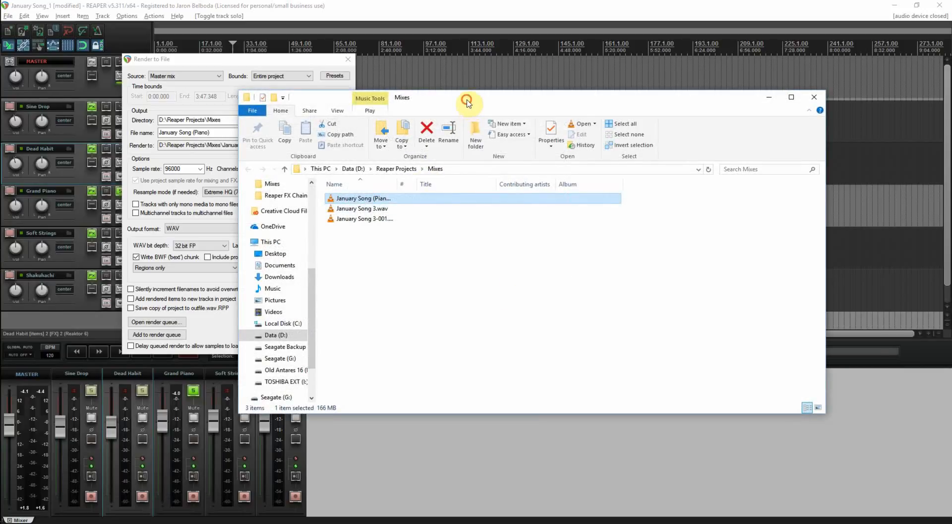
drag(467, 101, 546, 173)
click(350, 62)
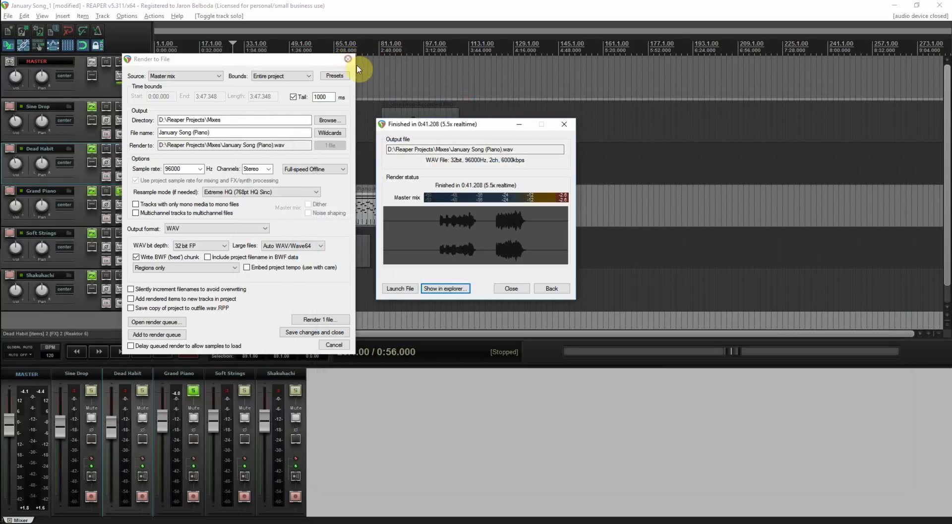
click(511, 285)
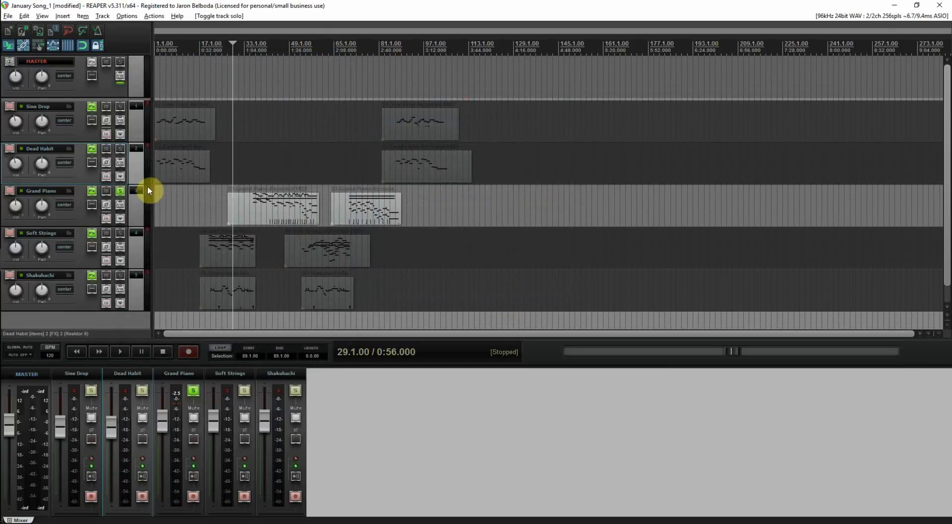
Add a track below Grand Piano, insert the rendered January Song (Piano) WAV on it and align the item with the project start
click(139, 211)
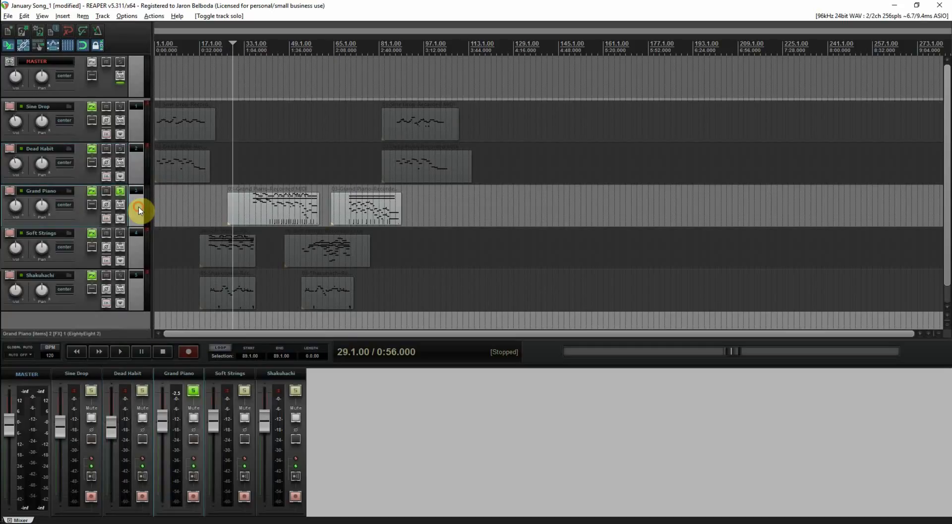
key(ctrl+t)
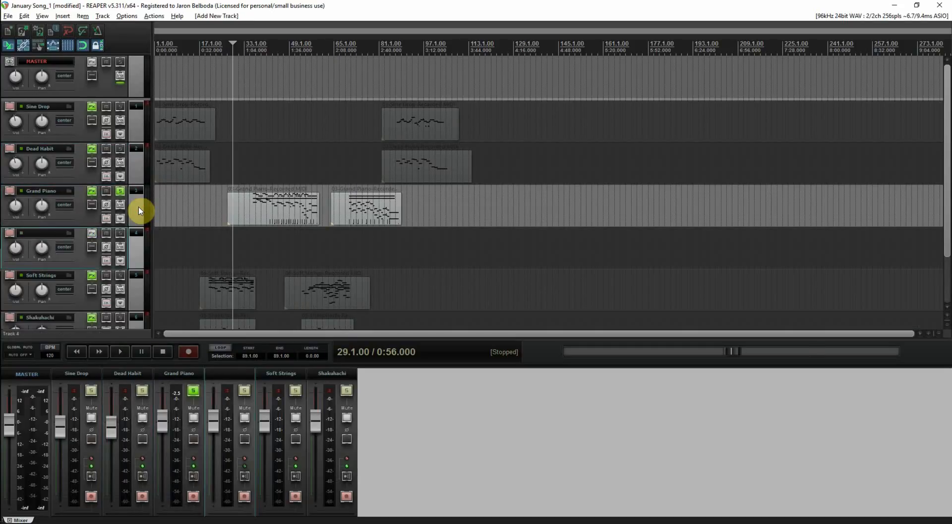
key(alt+Tab)
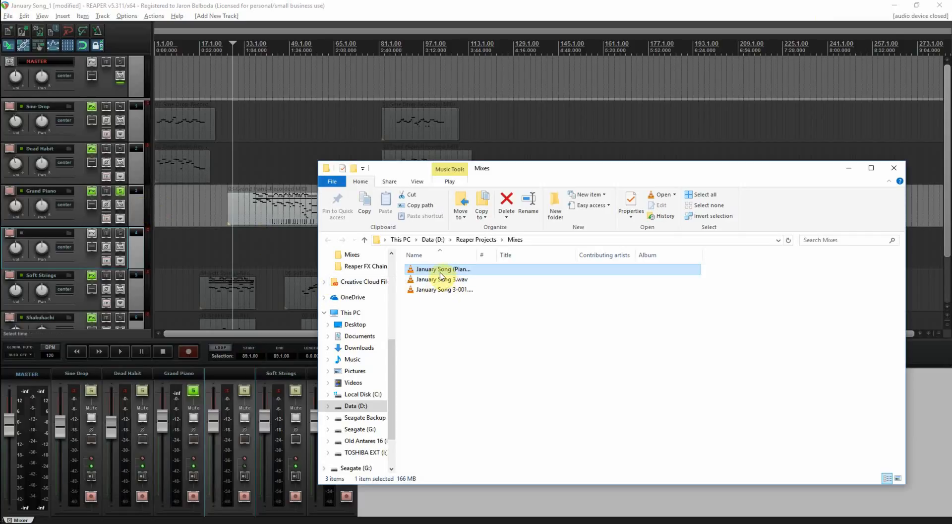
drag(439, 271, 273, 257)
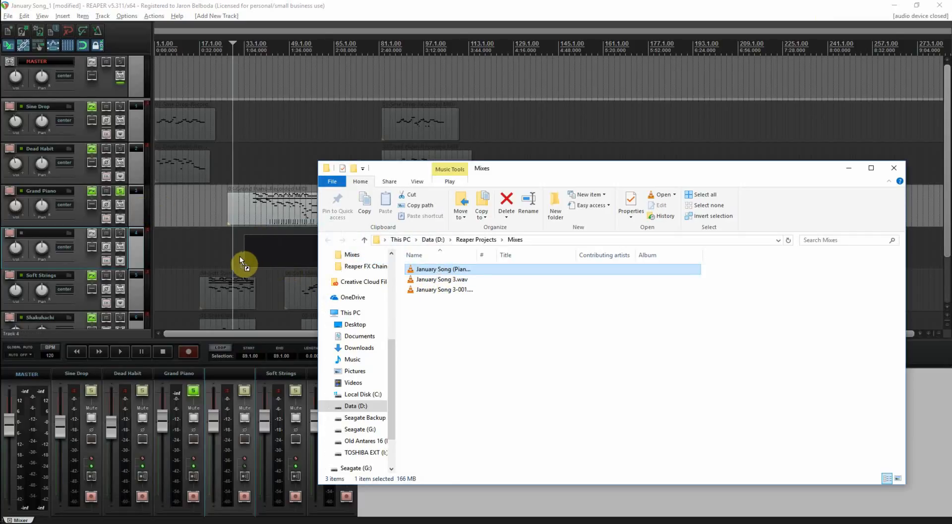
drag(177, 248, 177, 248)
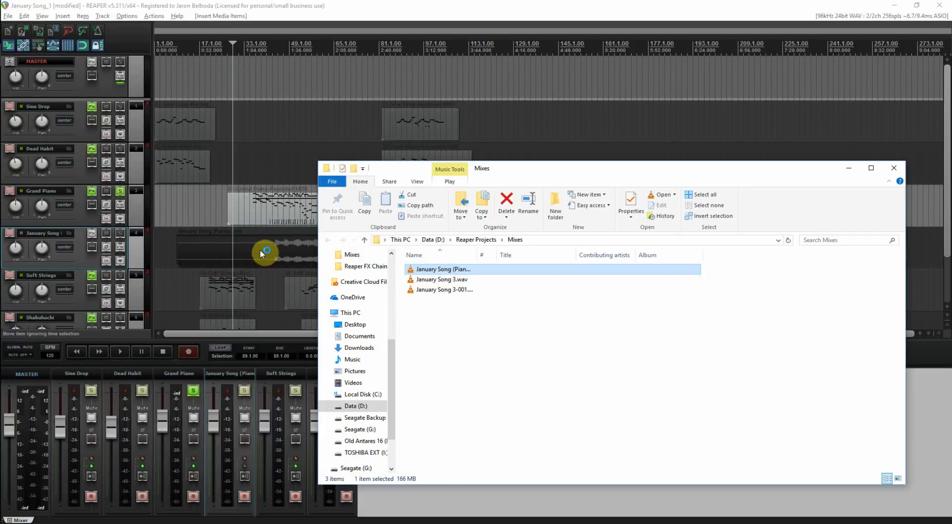
drag(267, 249, 211, 251)
Unsolo and mute the Grand Piano track, and play the rendered piano audio from measure 31 before stopping
click(121, 190)
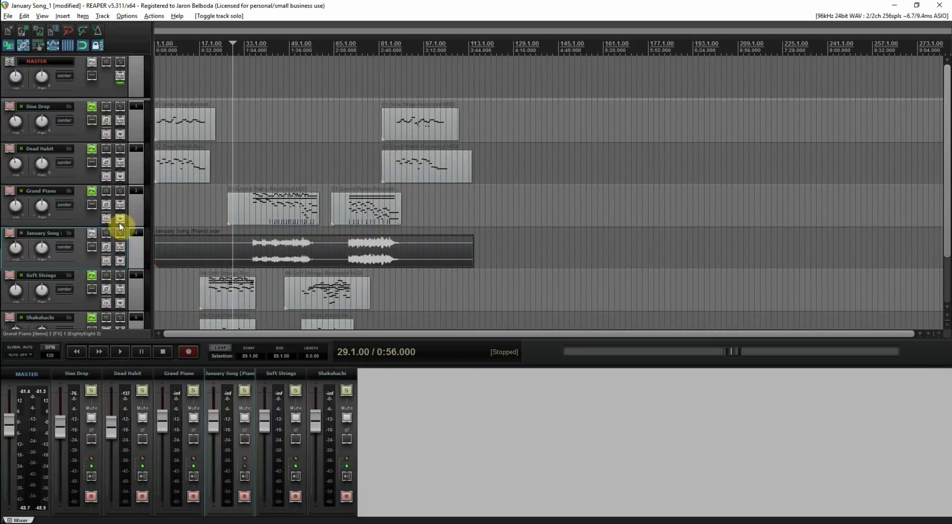
click(106, 191)
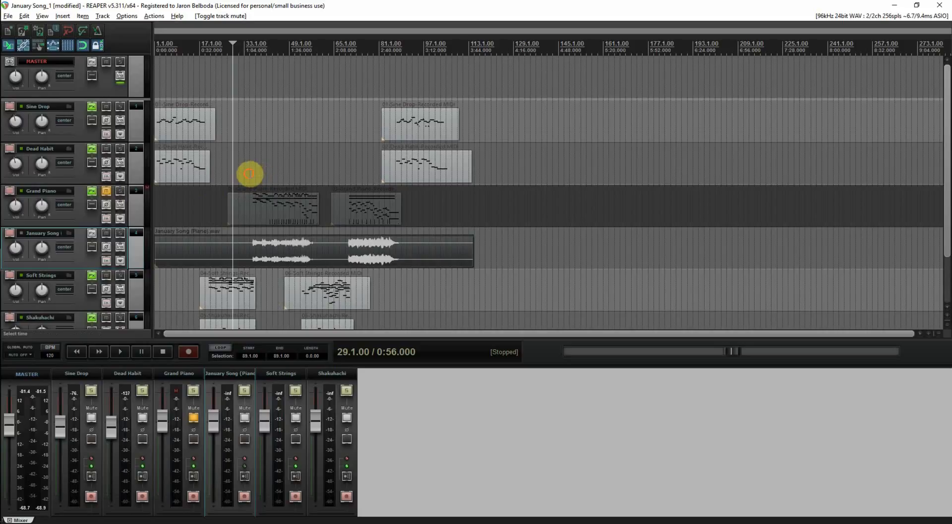
click(250, 173)
click(238, 174)
key(space)
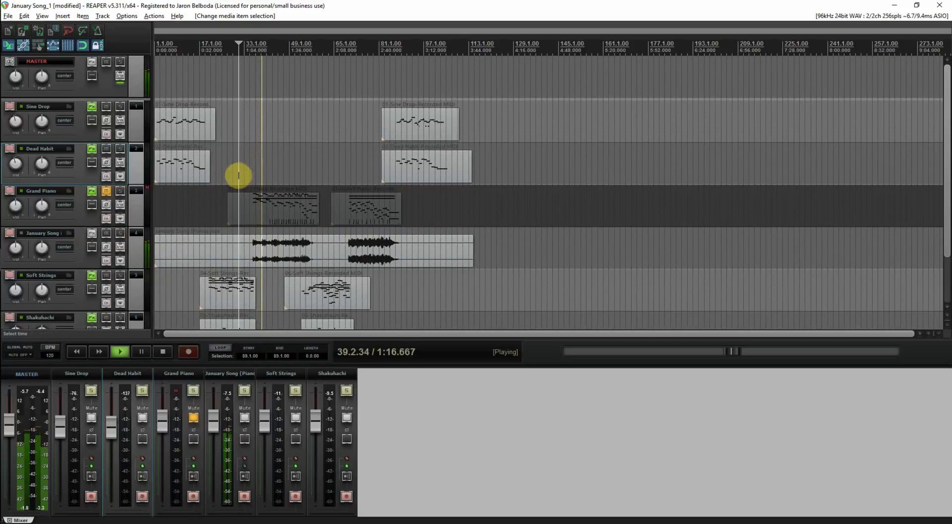
key(space)
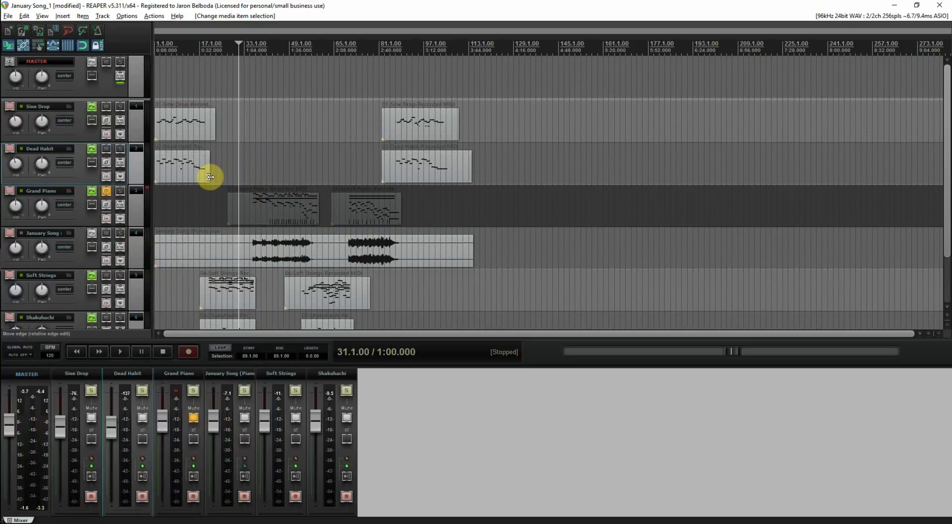
Unmute Grand Piano, mute the rendered piano track, play from measure 41 to compare, stop and return to the project start
click(105, 191)
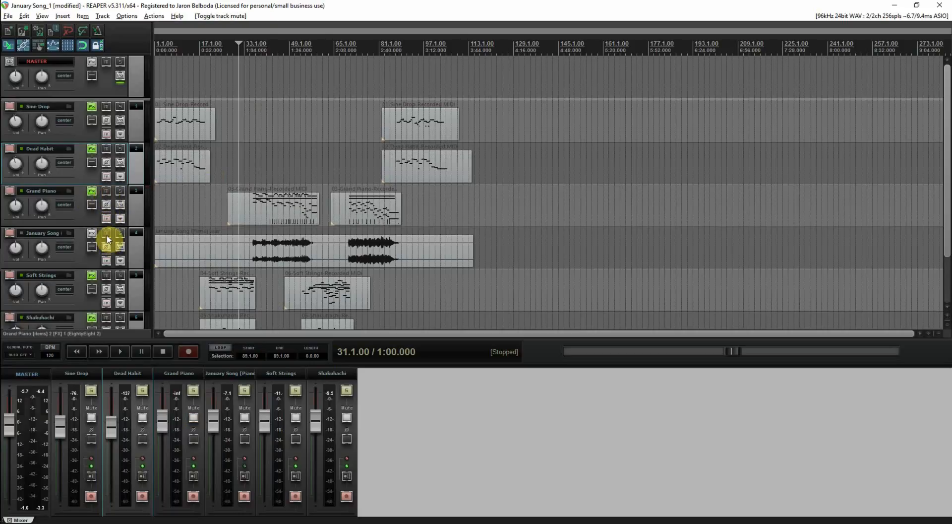
click(107, 234)
click(266, 174)
key(space)
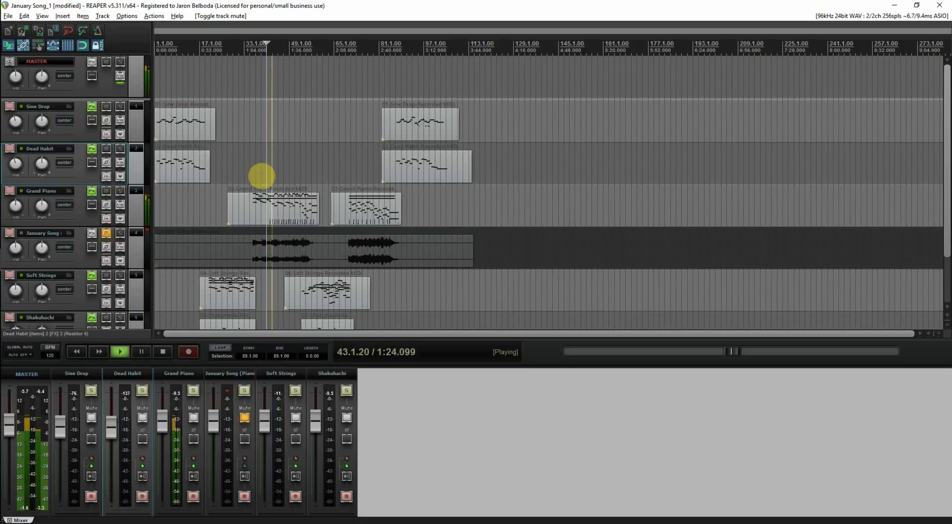
key(space)
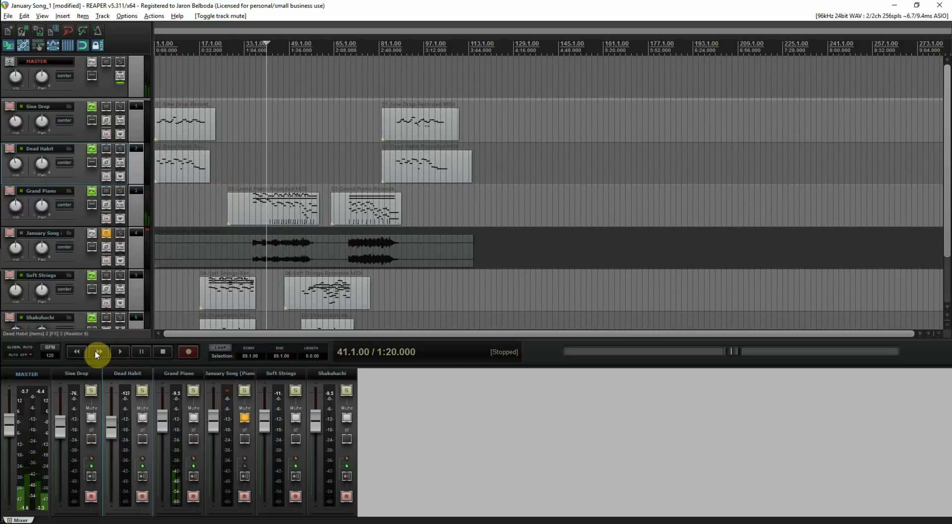
click(80, 349)
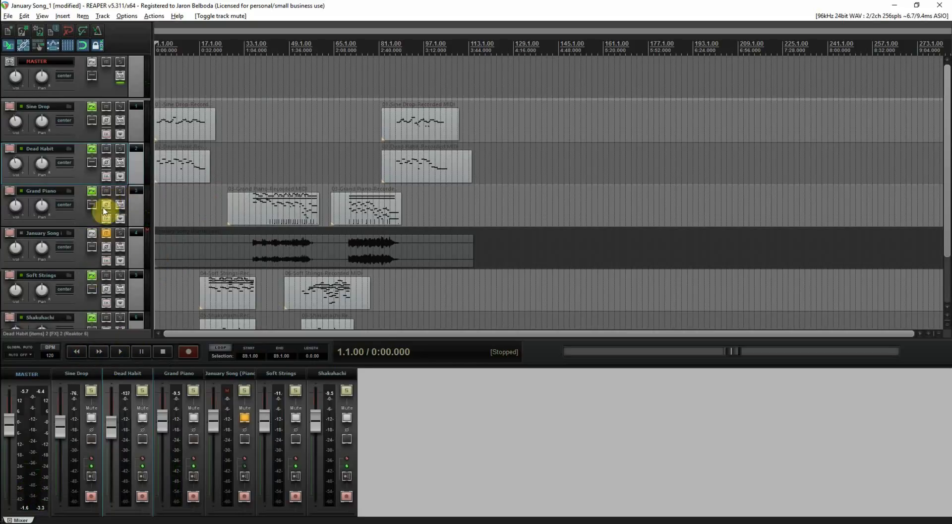
Unmute the rendered piano track, mute Grand Piano again and play the mix from measure 45
click(275, 189)
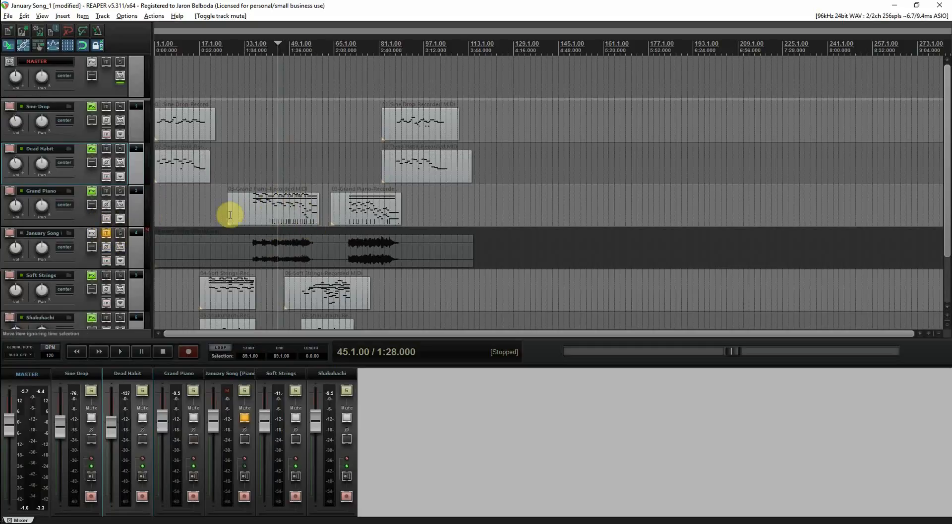
click(106, 233)
click(107, 190)
key(space)
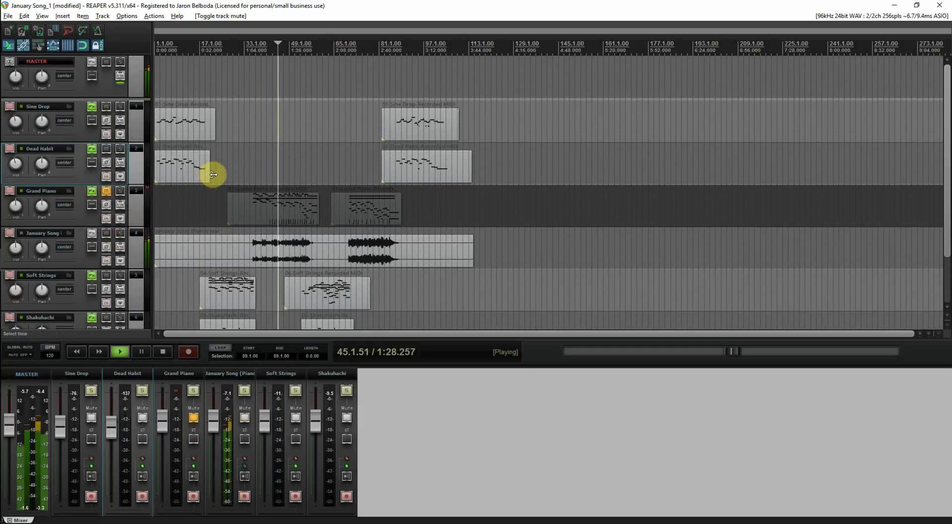
key(space)
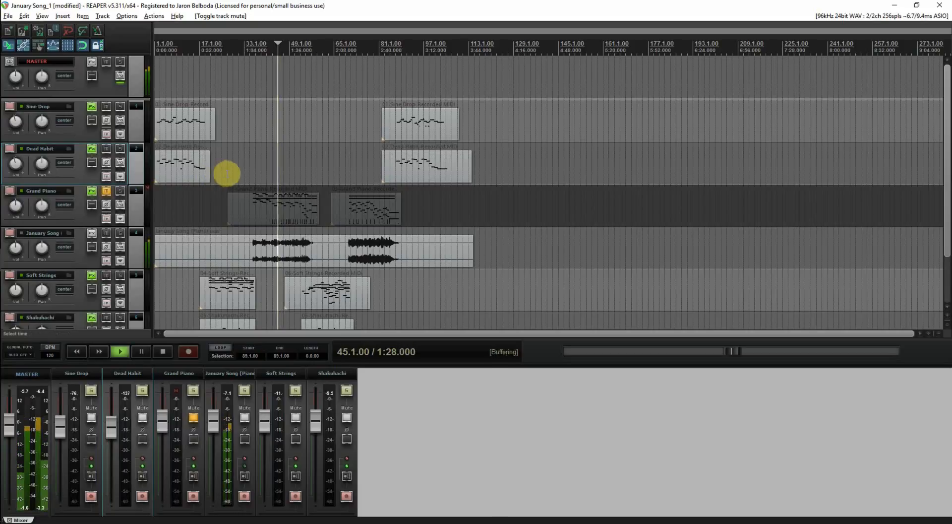
key(space)
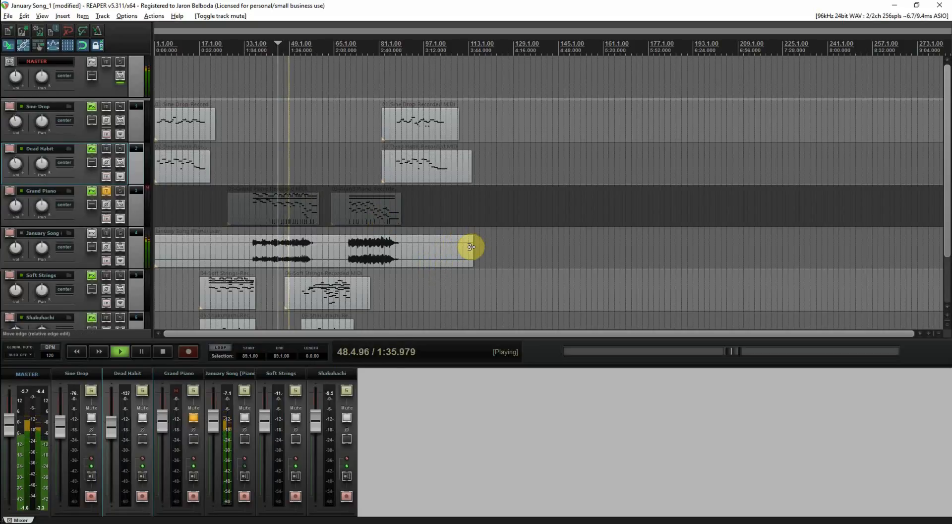
Trim the silence from both ends of the rendered piano item and give its start a fade-in
drag(470, 246, 399, 264)
drag(156, 251, 293, 242)
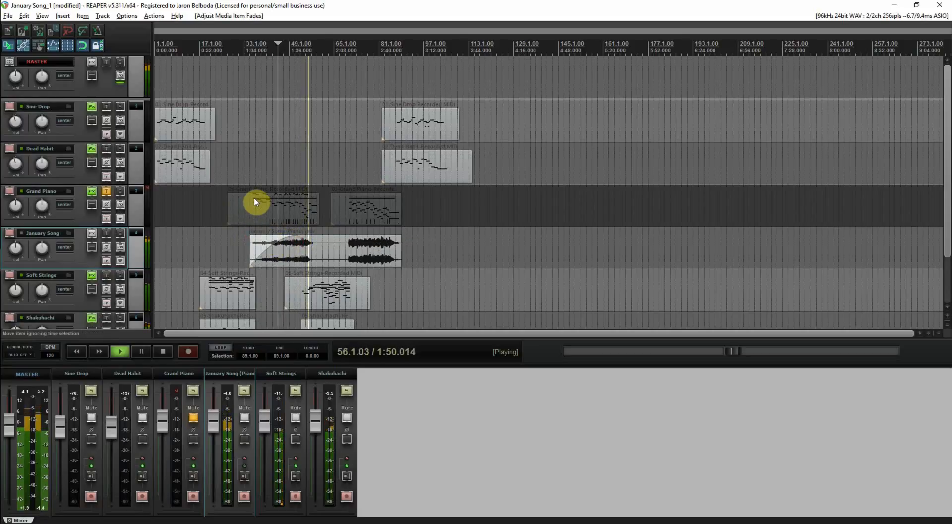